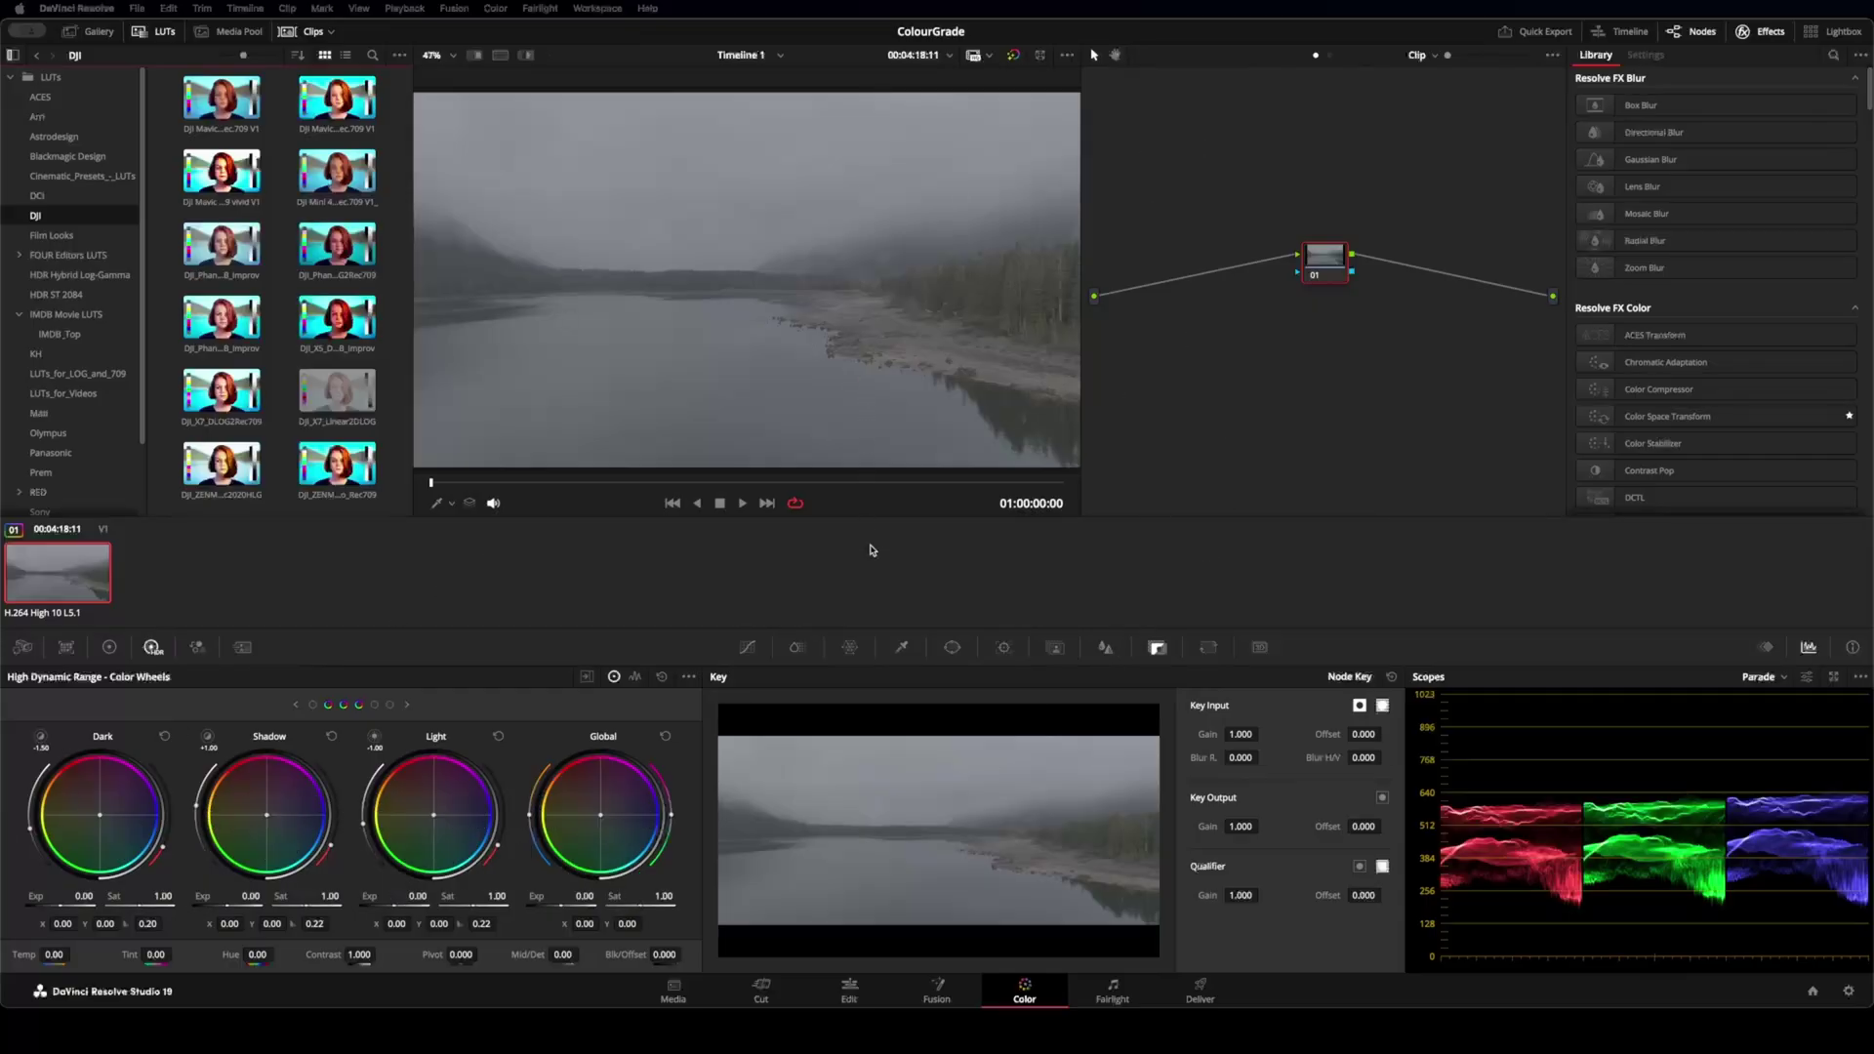
- Preview the lake clip and check node 01's options
mouse_move(435, 482)
left_mouse_down()
mouse_move(949, 475)
mouse_move(430, 482)
left_mouse_up()
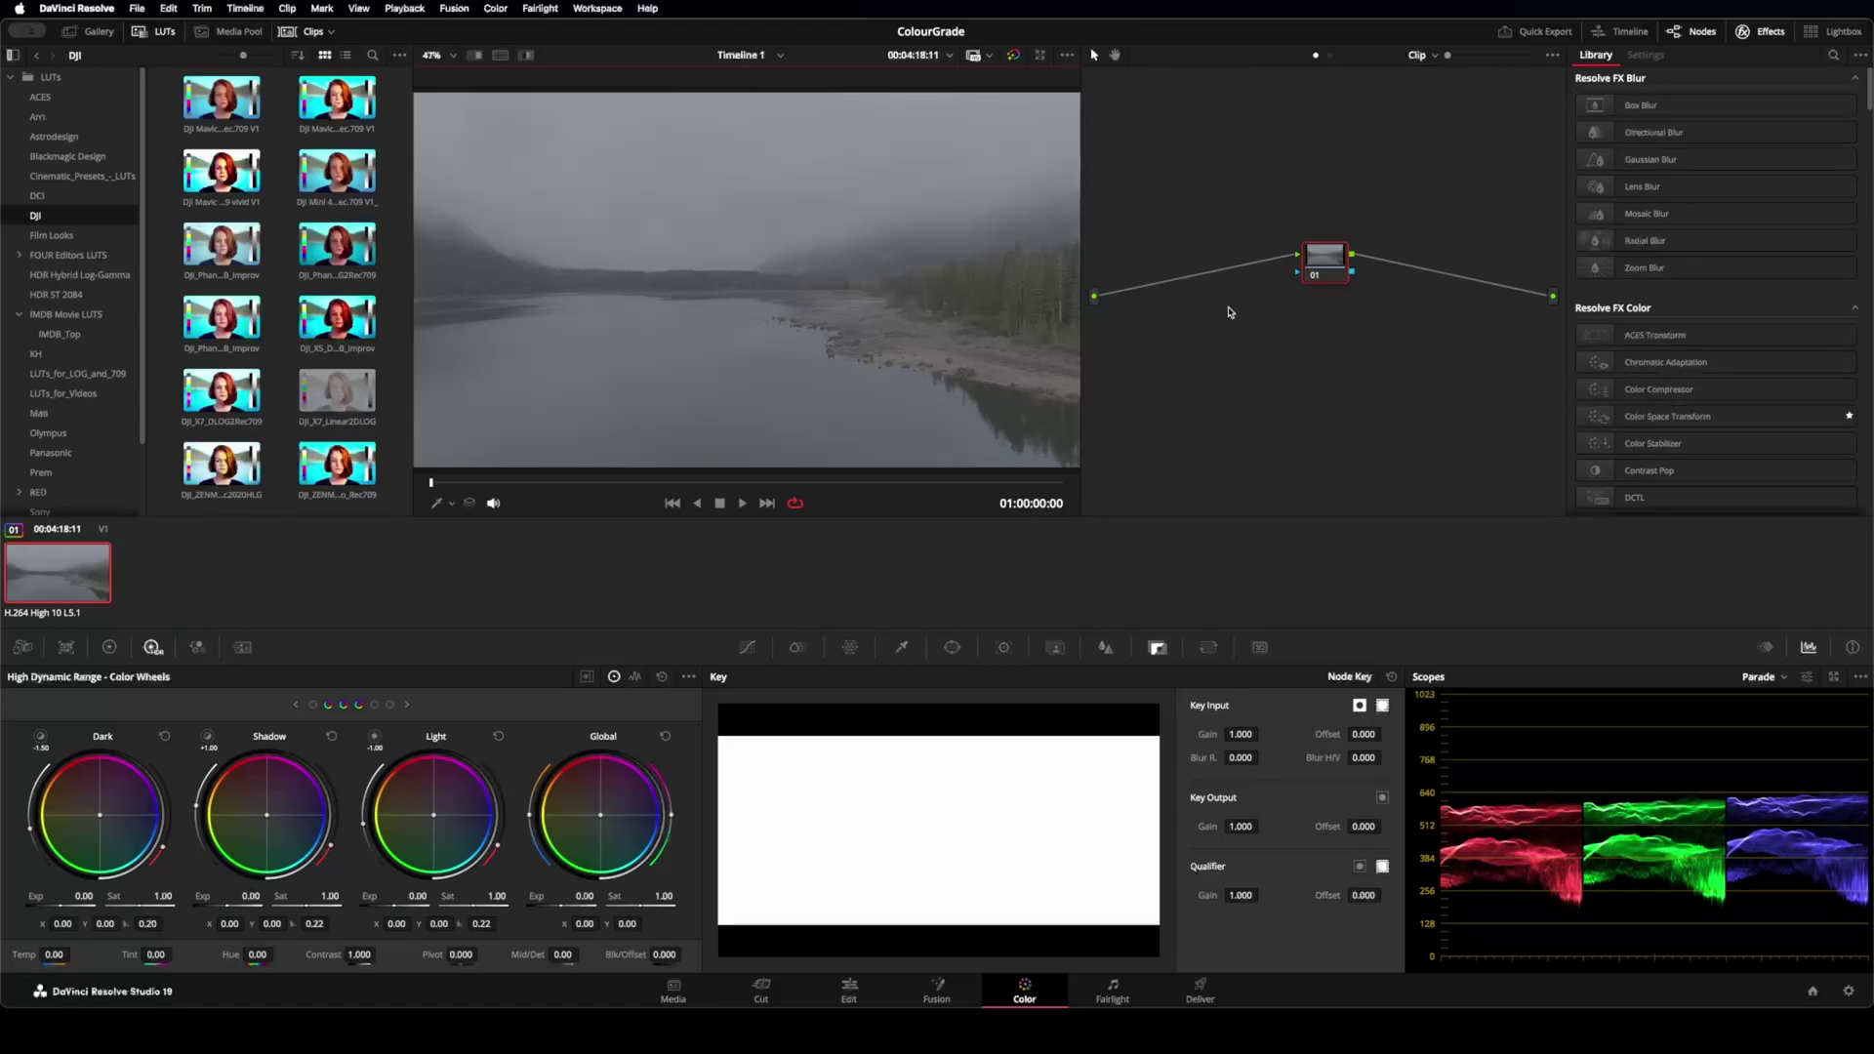
right_click(1325, 259)
key("Escape")
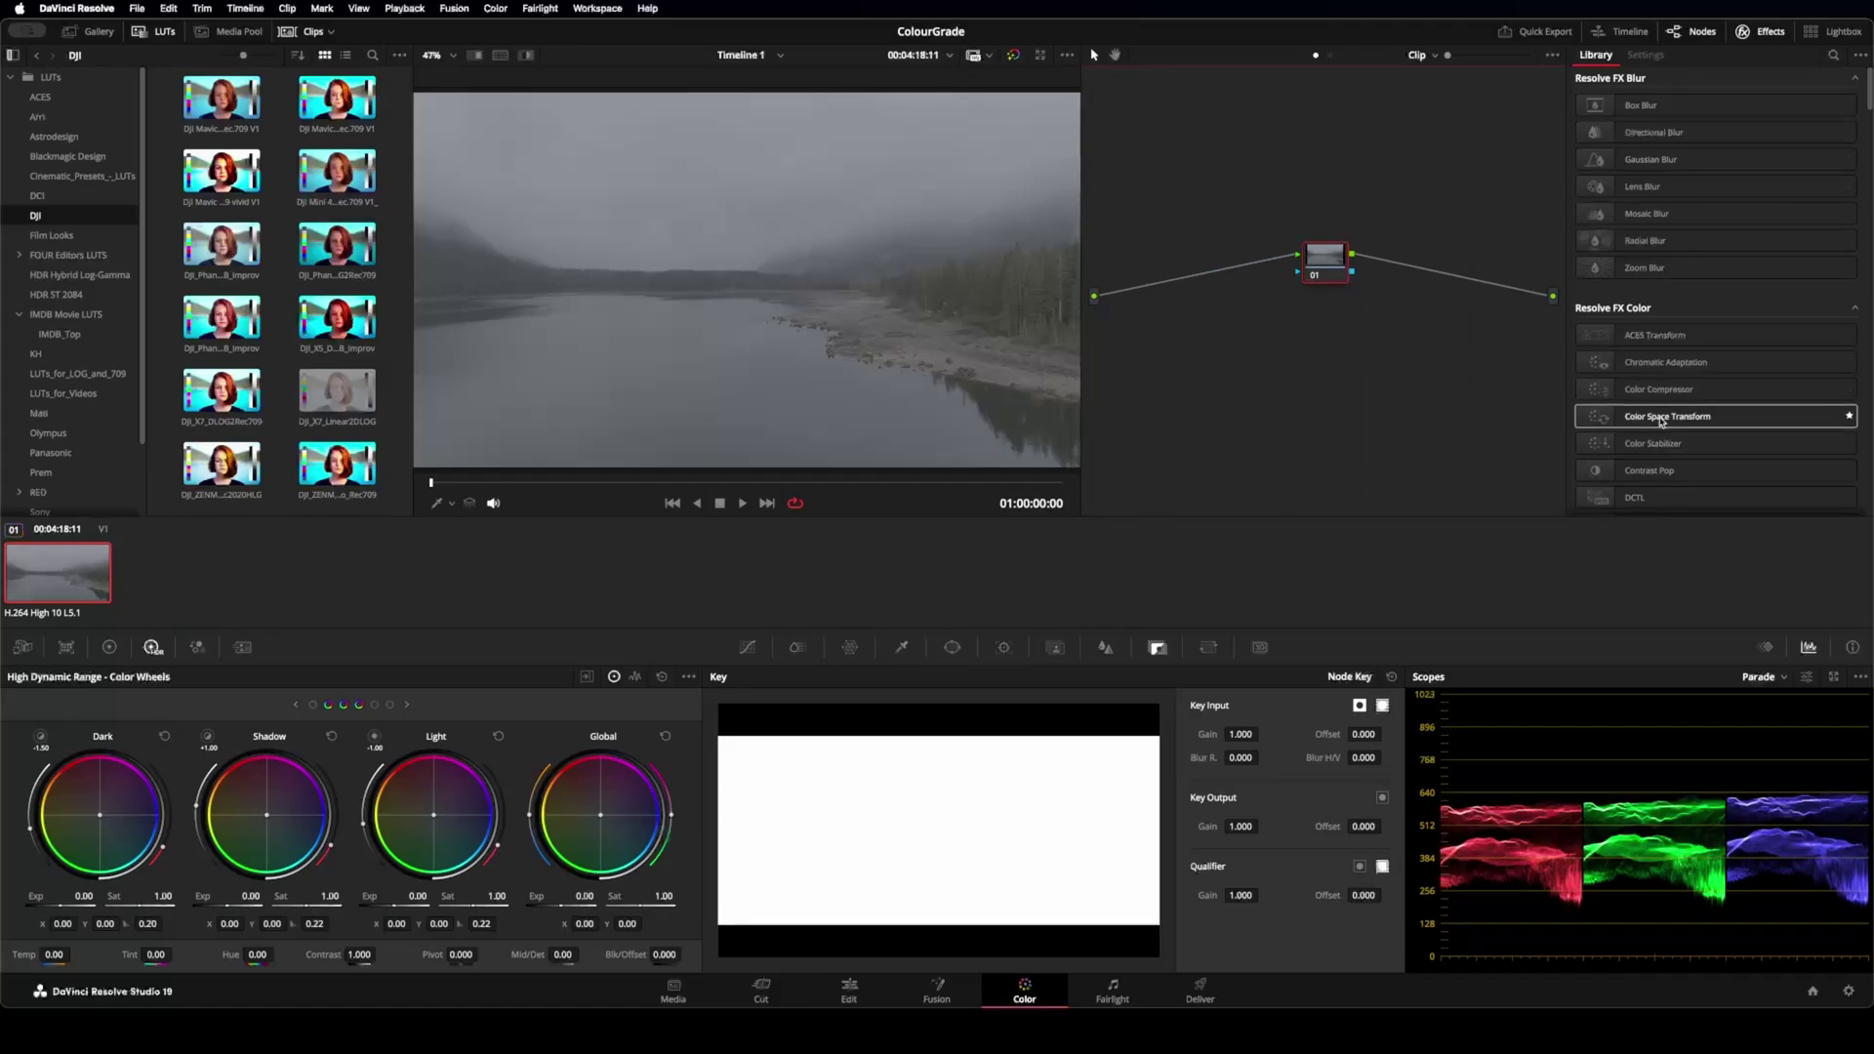
- Insert a Color Space Transform ahead of node 01 with input DJI D-Gamut / DJI D-Log
left_click_drag(1668, 416, 1154, 291)
left_click(1737, 124)
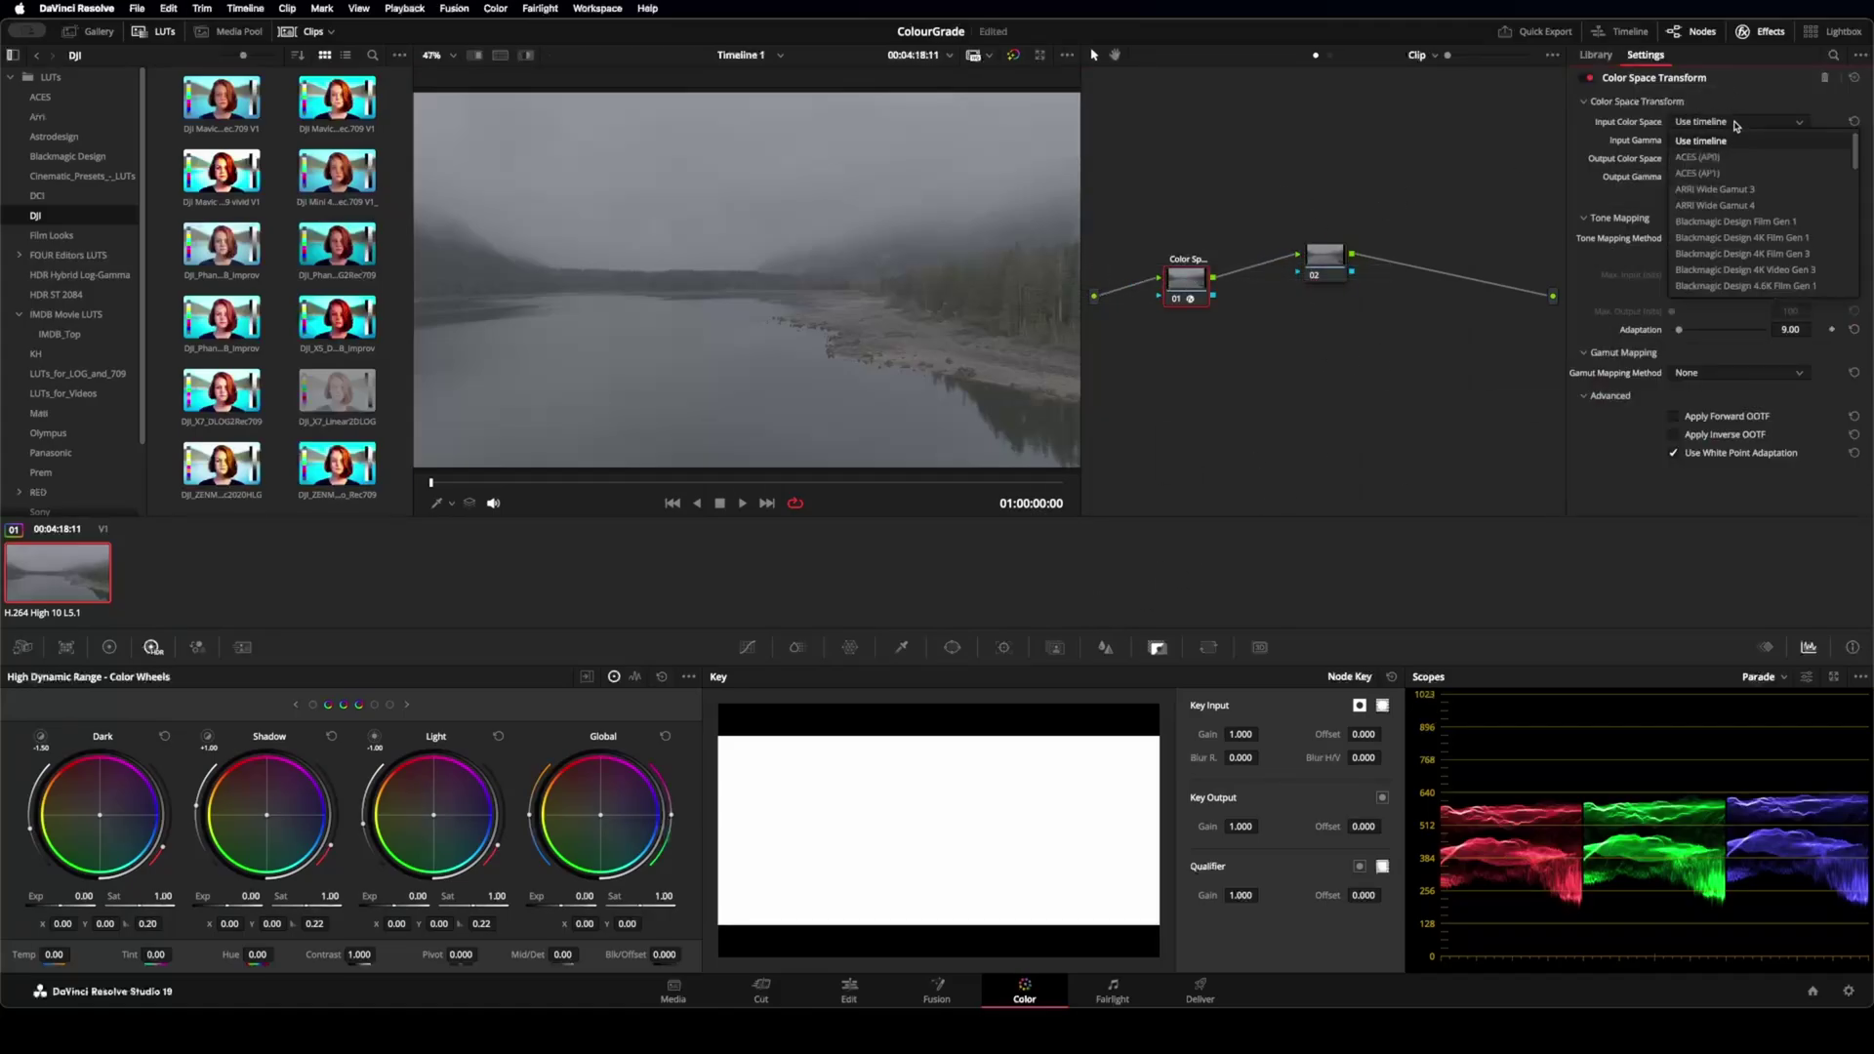
scroll(1751, 195, "down", 5)
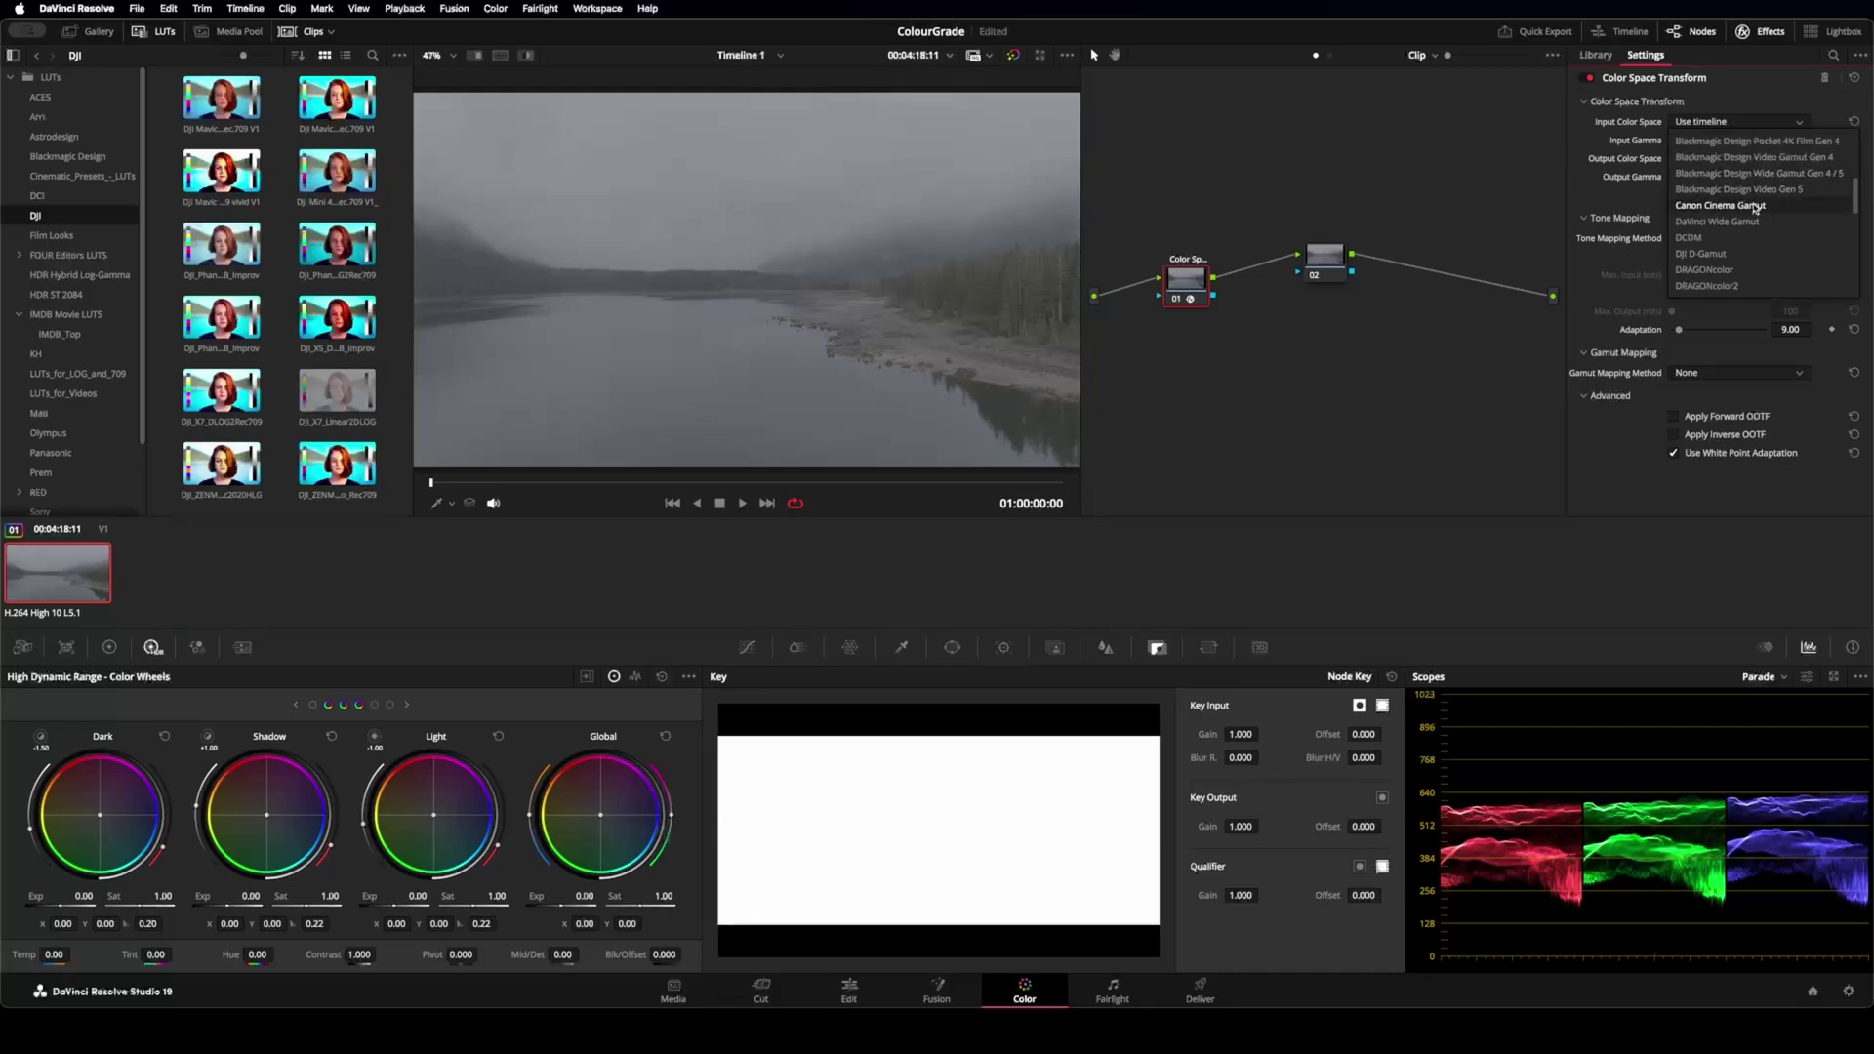
left_click(1750, 254)
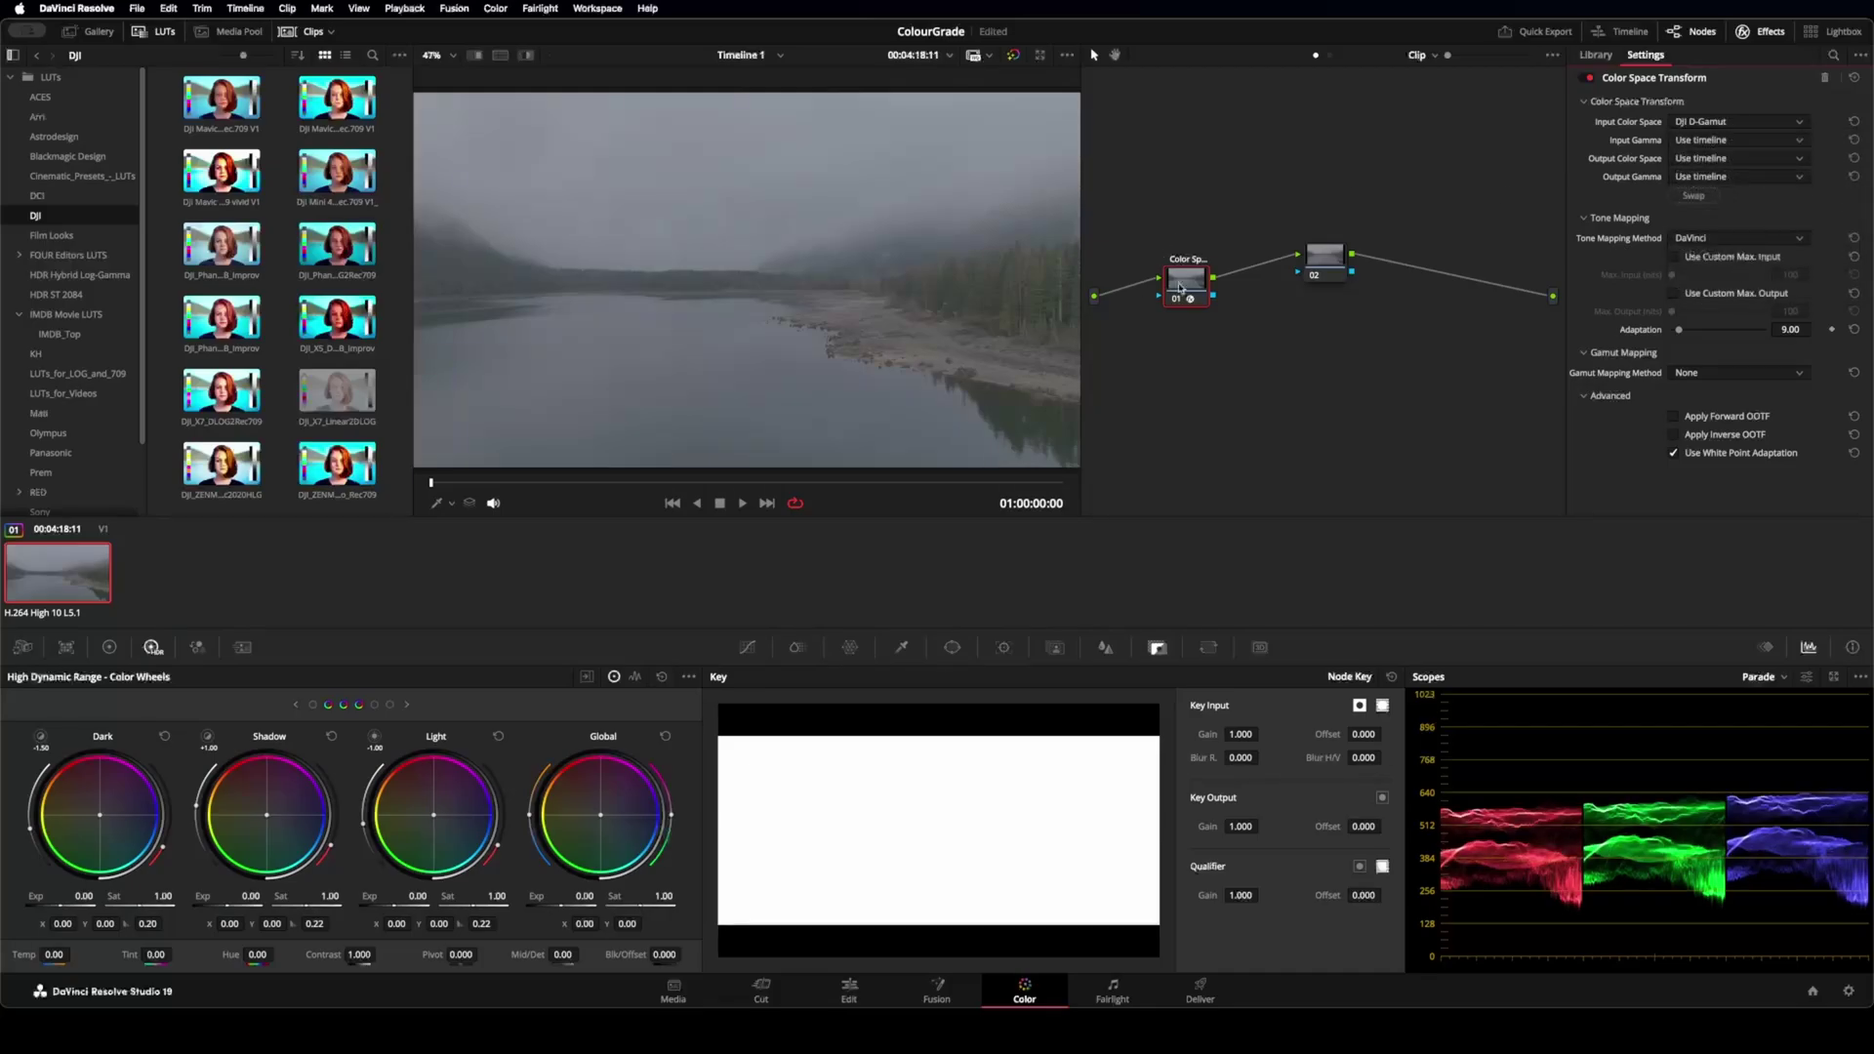
left_click(1696, 142)
scroll(1737, 222, "down", 5)
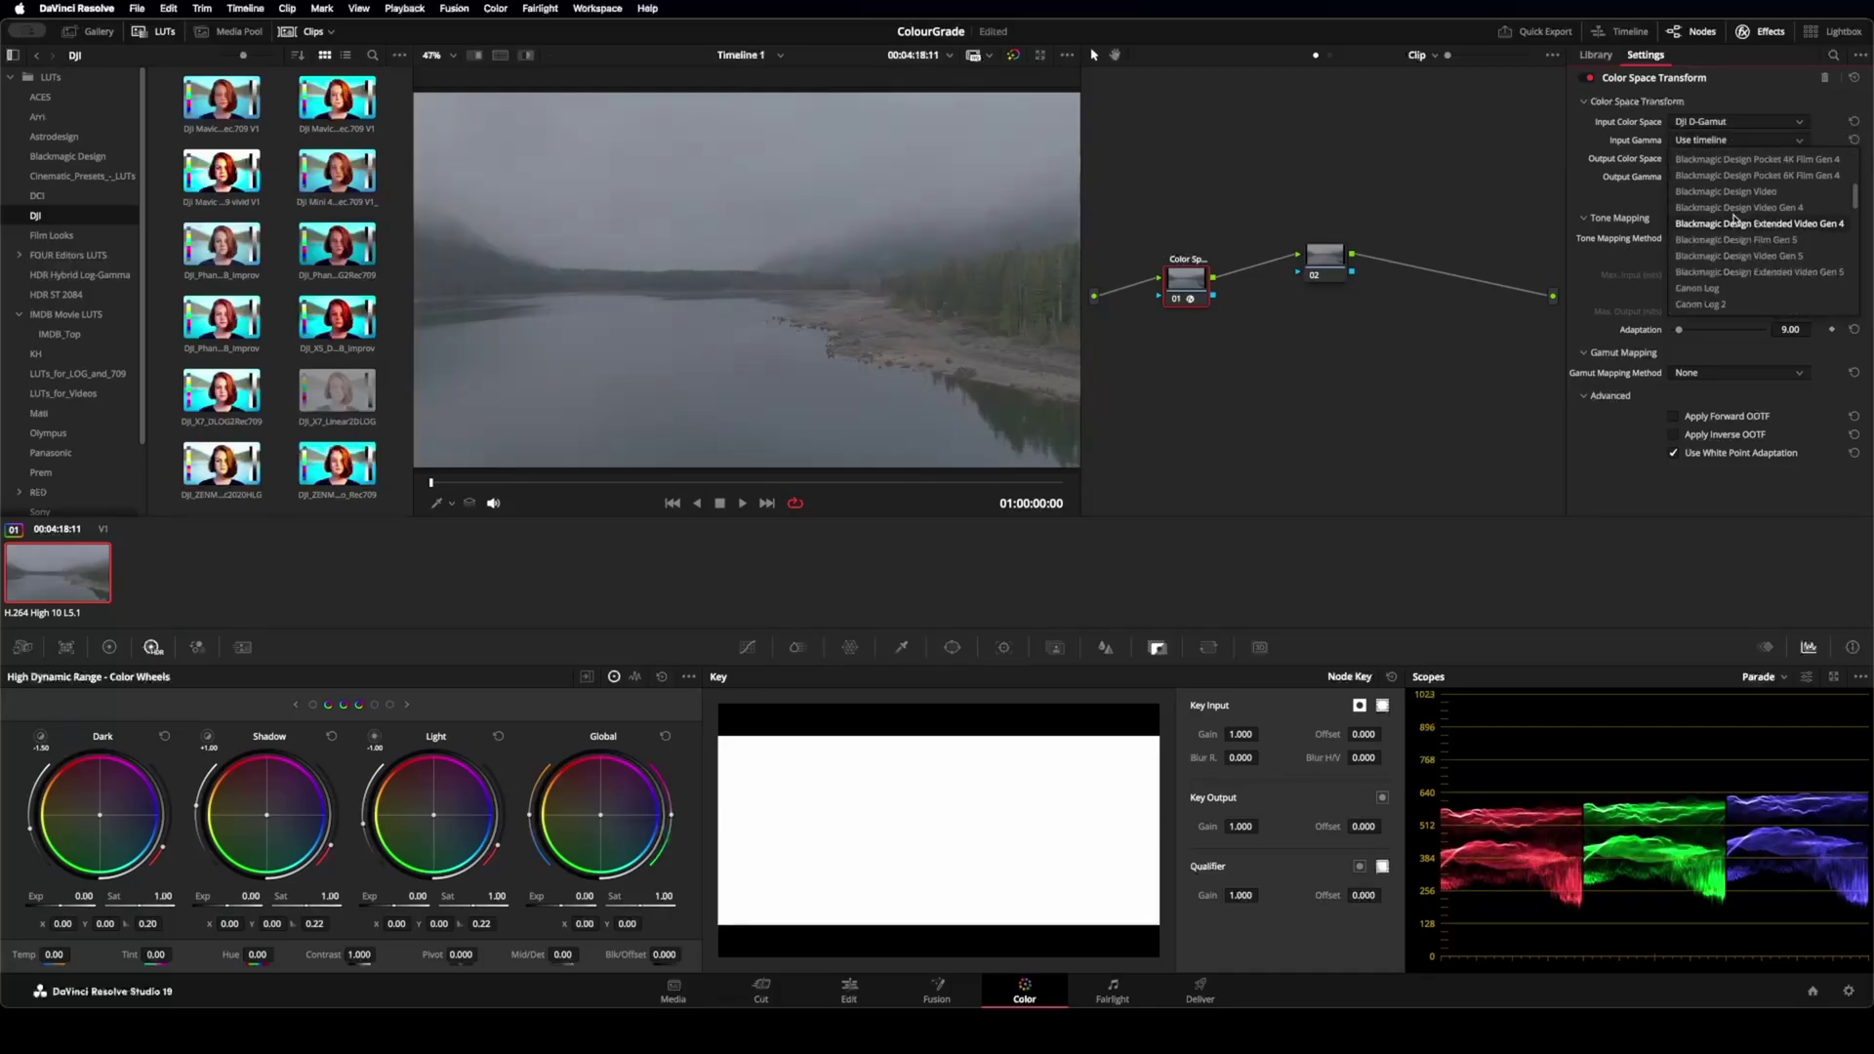
scroll(1737, 223, "down", 4)
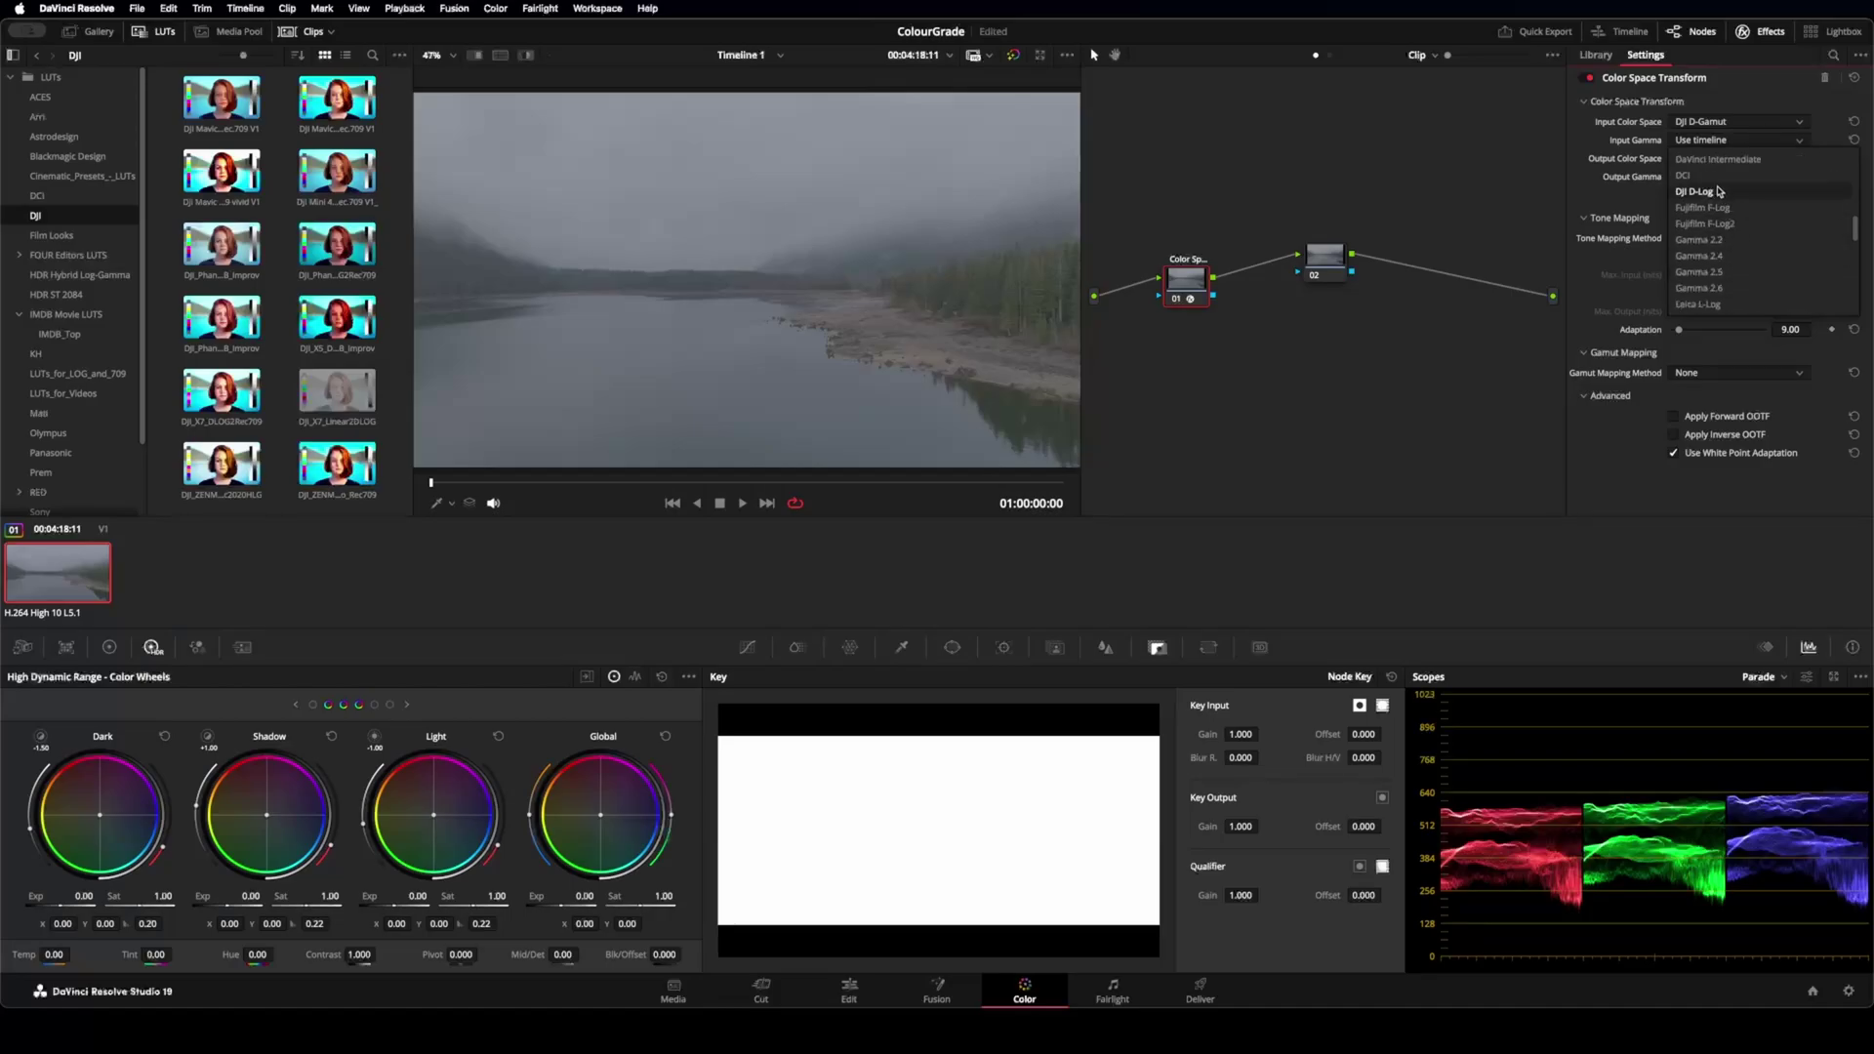
left_click(1720, 192)
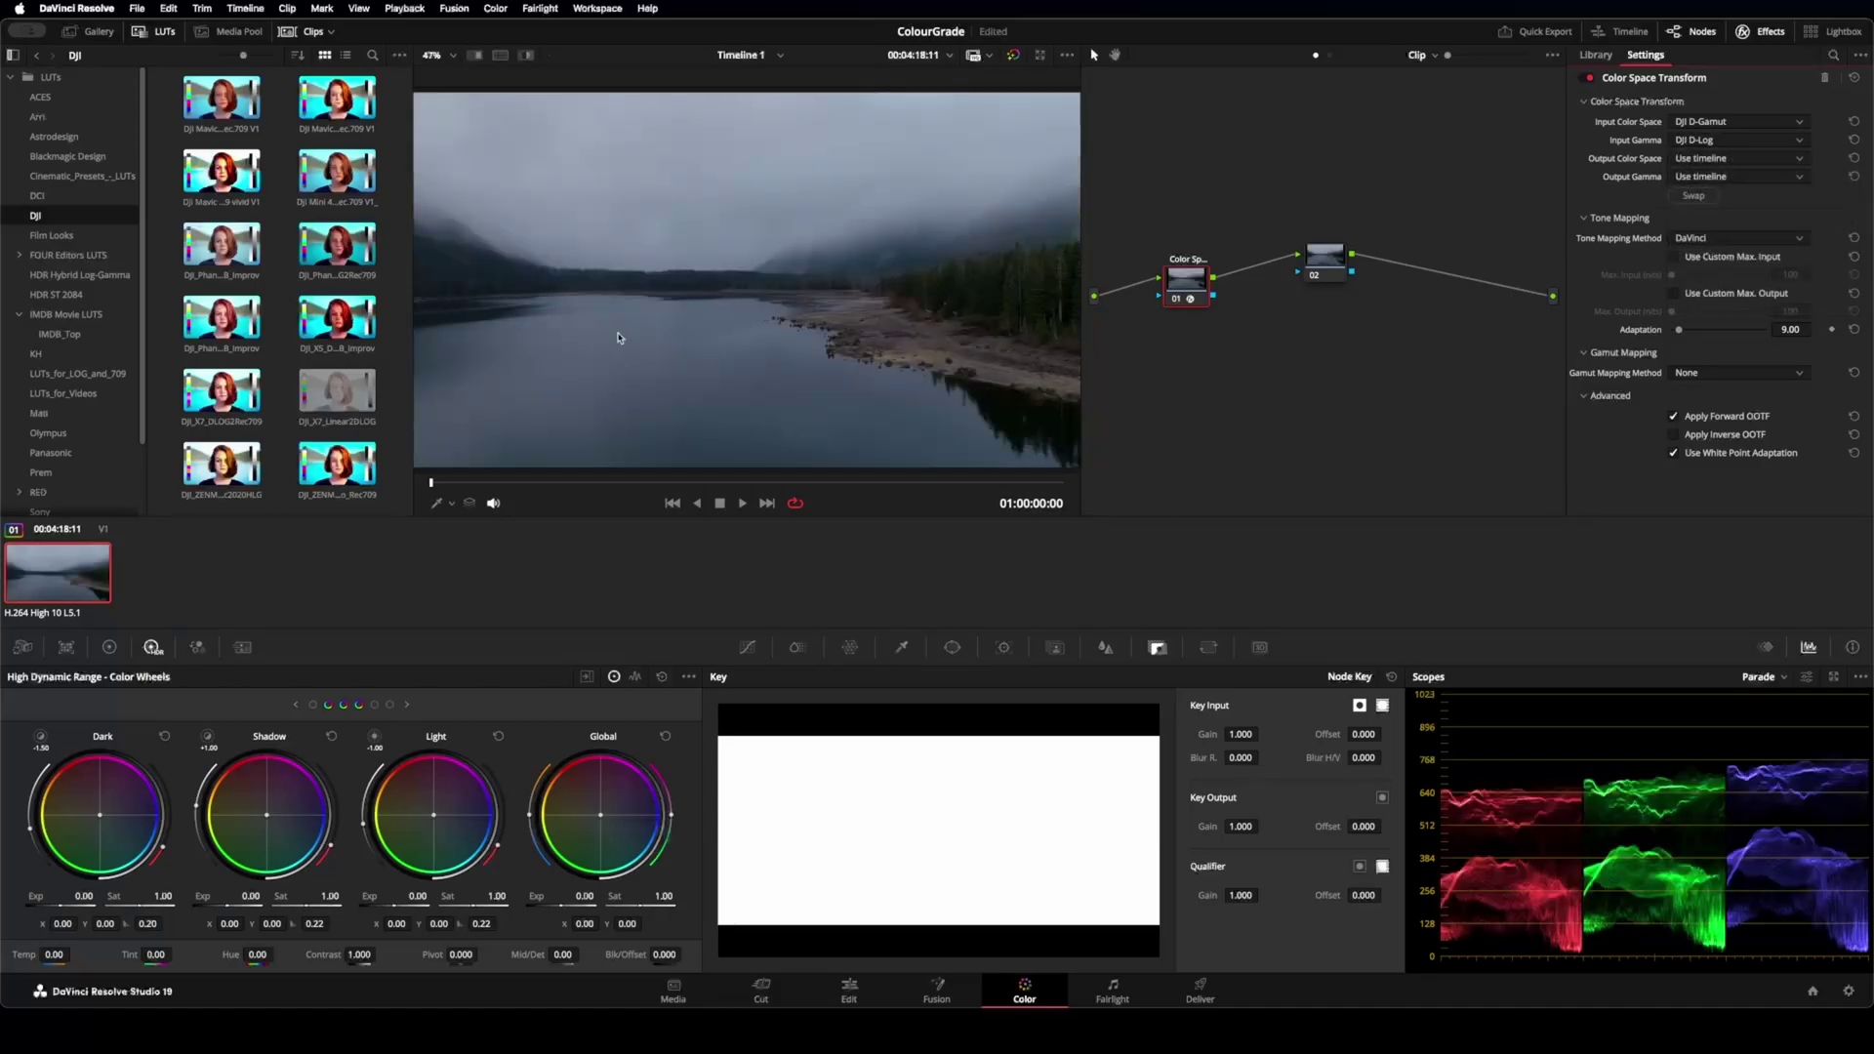
- Set the transform's output to DaVinci Wide Gamut / DaVinci Intermediate and tidy the node layout
left_click(1728, 159)
scroll(1758, 244, "down", 4)
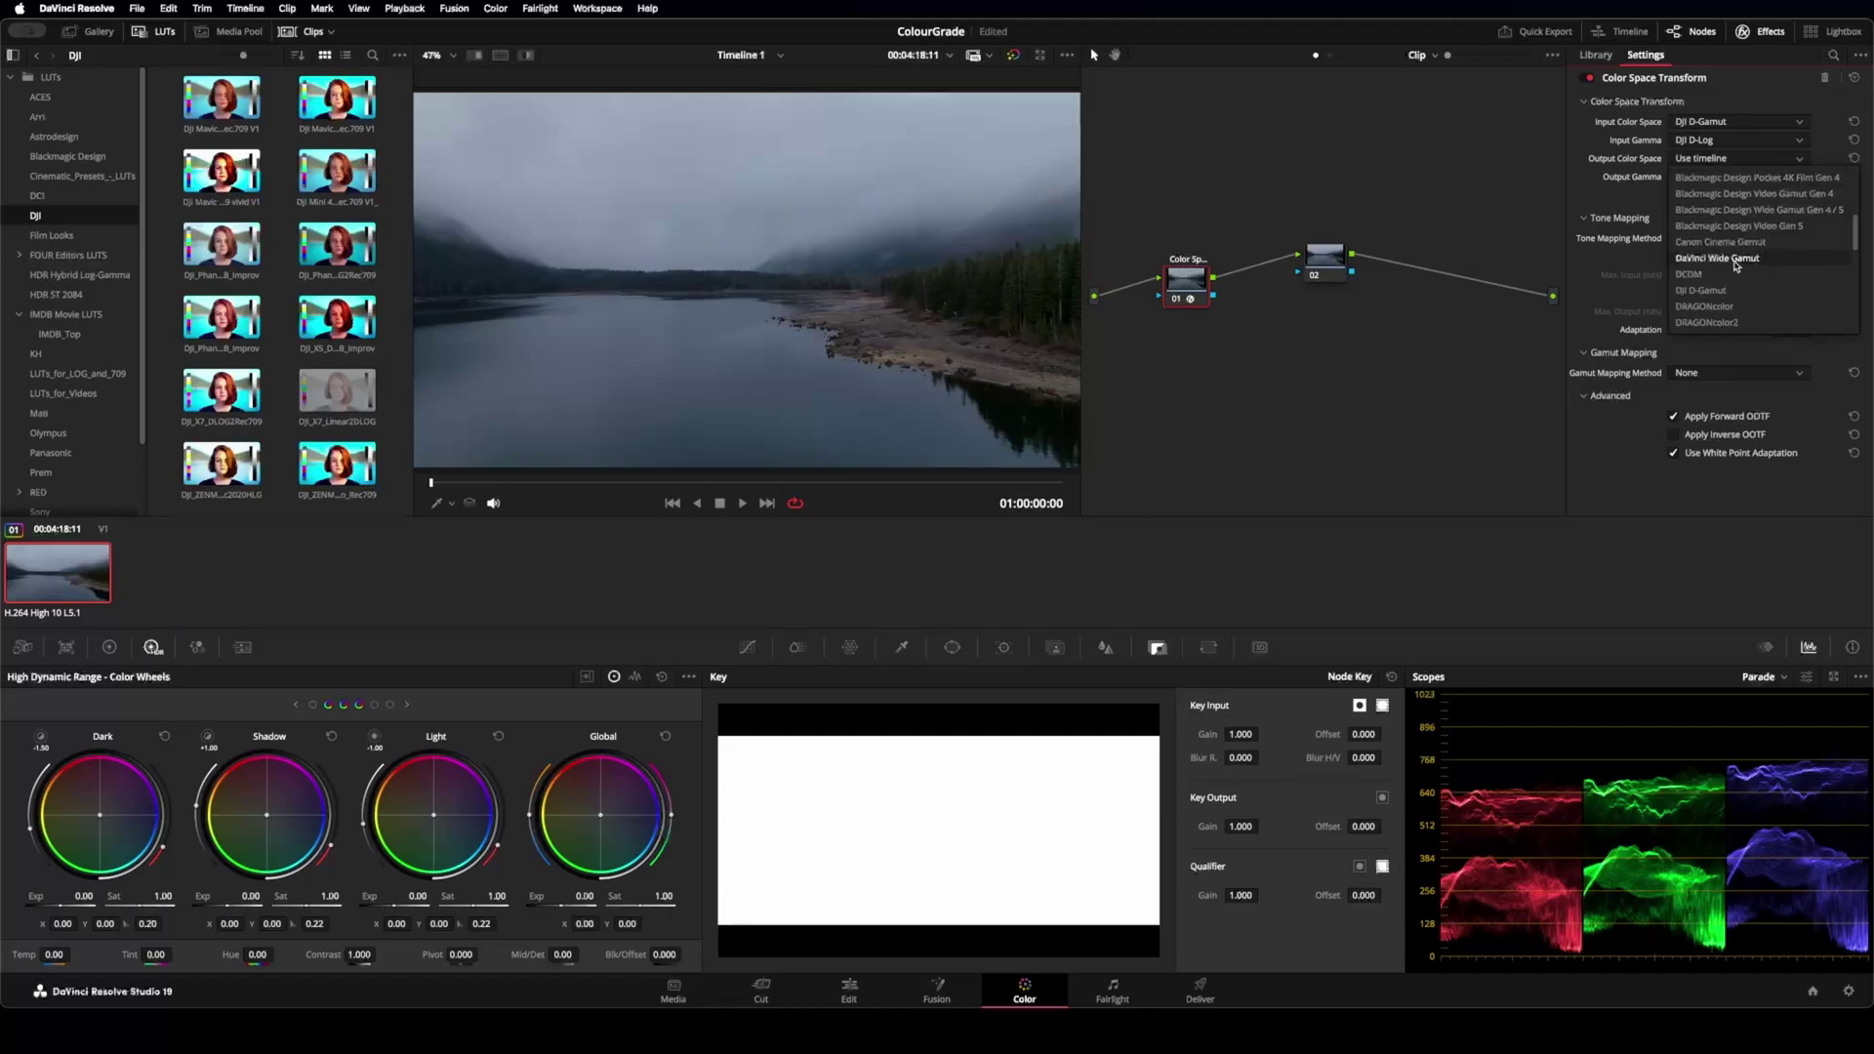
left_click(1764, 258)
left_click(1745, 177)
scroll(1747, 202, "down", 5)
left_click(1744, 293)
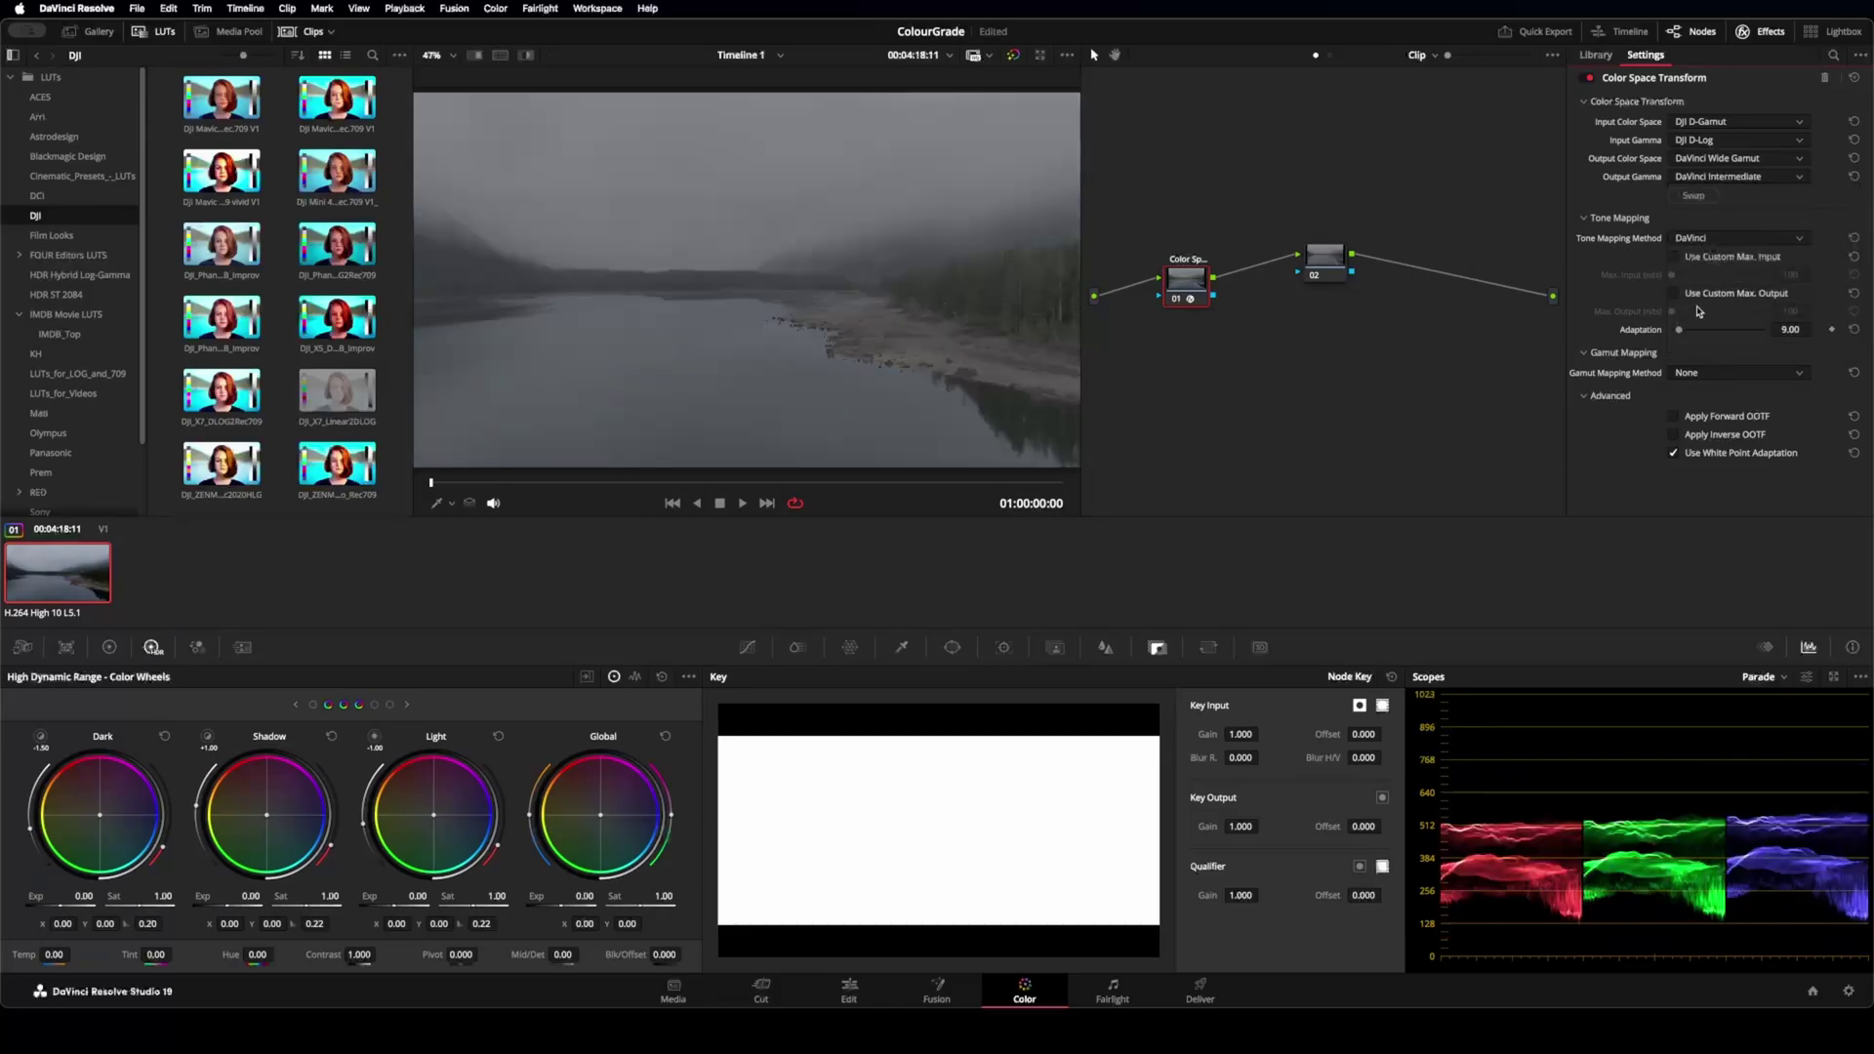
left_click_drag(1330, 260, 1268, 287)
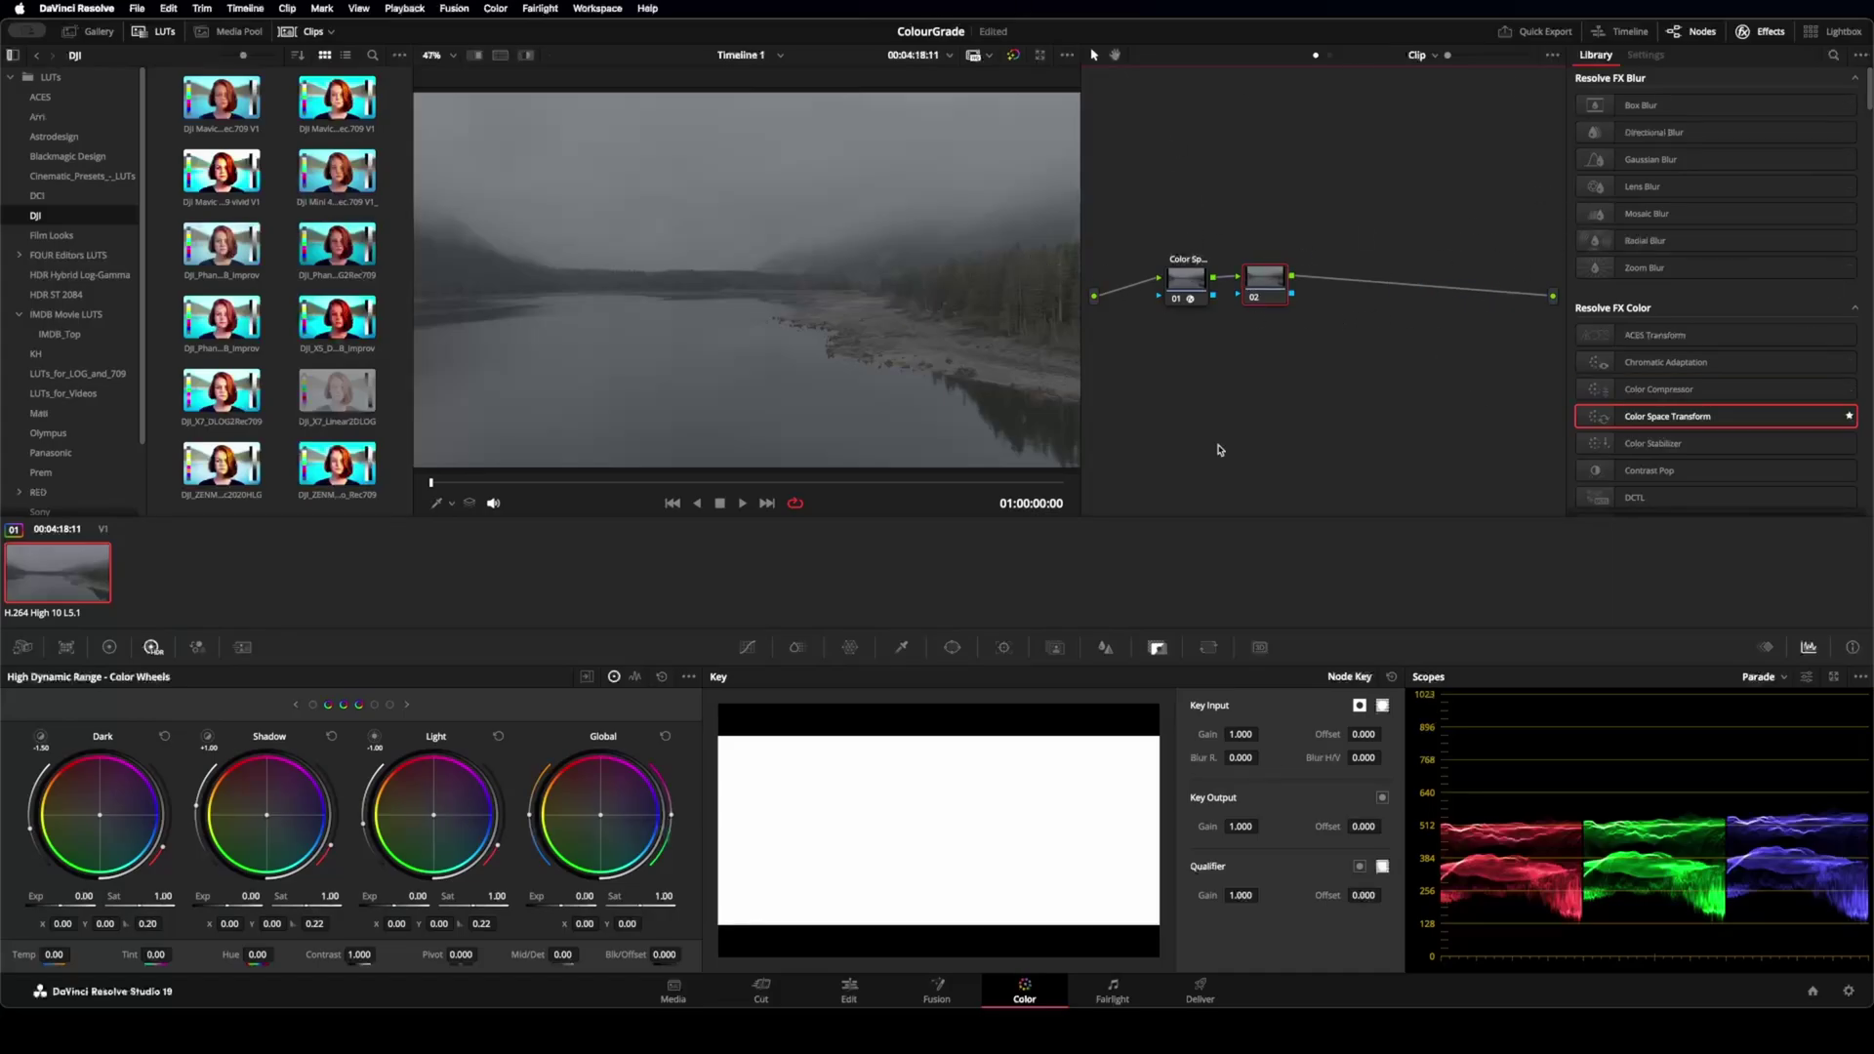
- Add a second Color Space Transform after node 02 with input DaVinci Wide Gamut / DaVinci Intermediate
left_click_drag(1718, 417, 1497, 298)
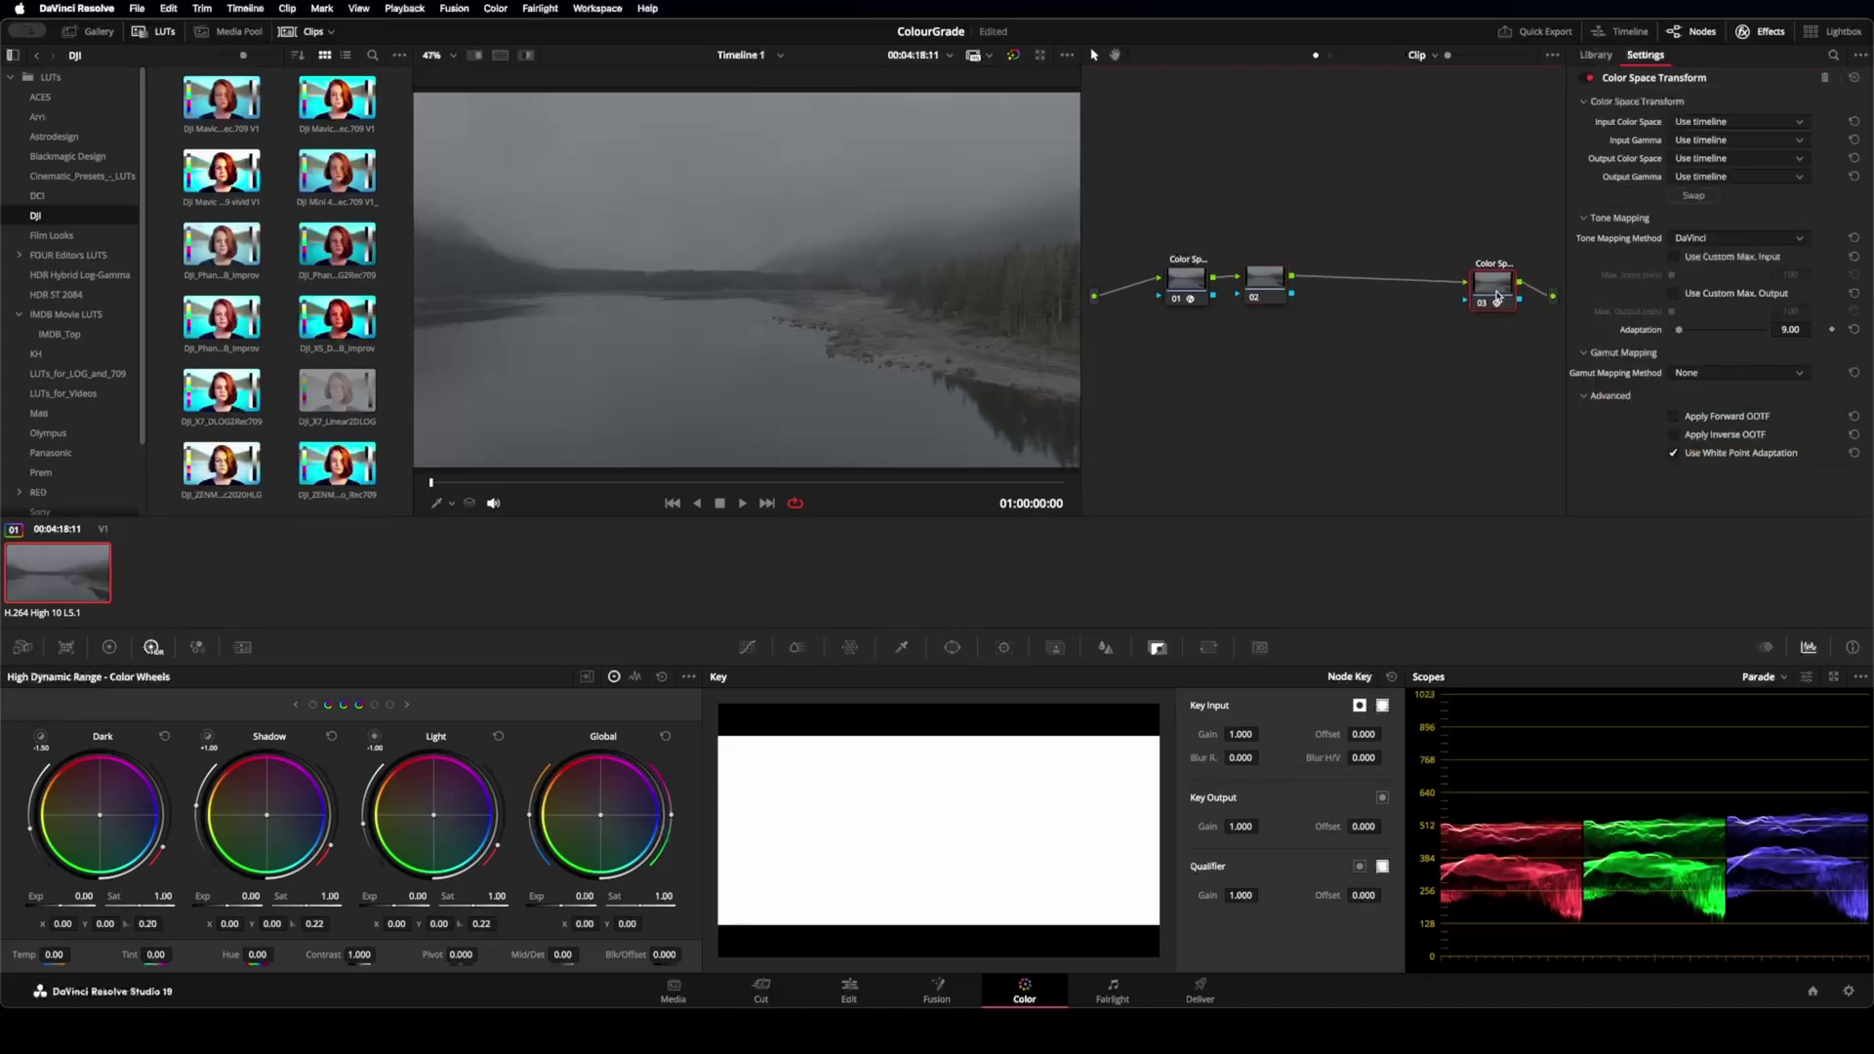
left_click(1763, 123)
scroll(1757, 202, "down", 5)
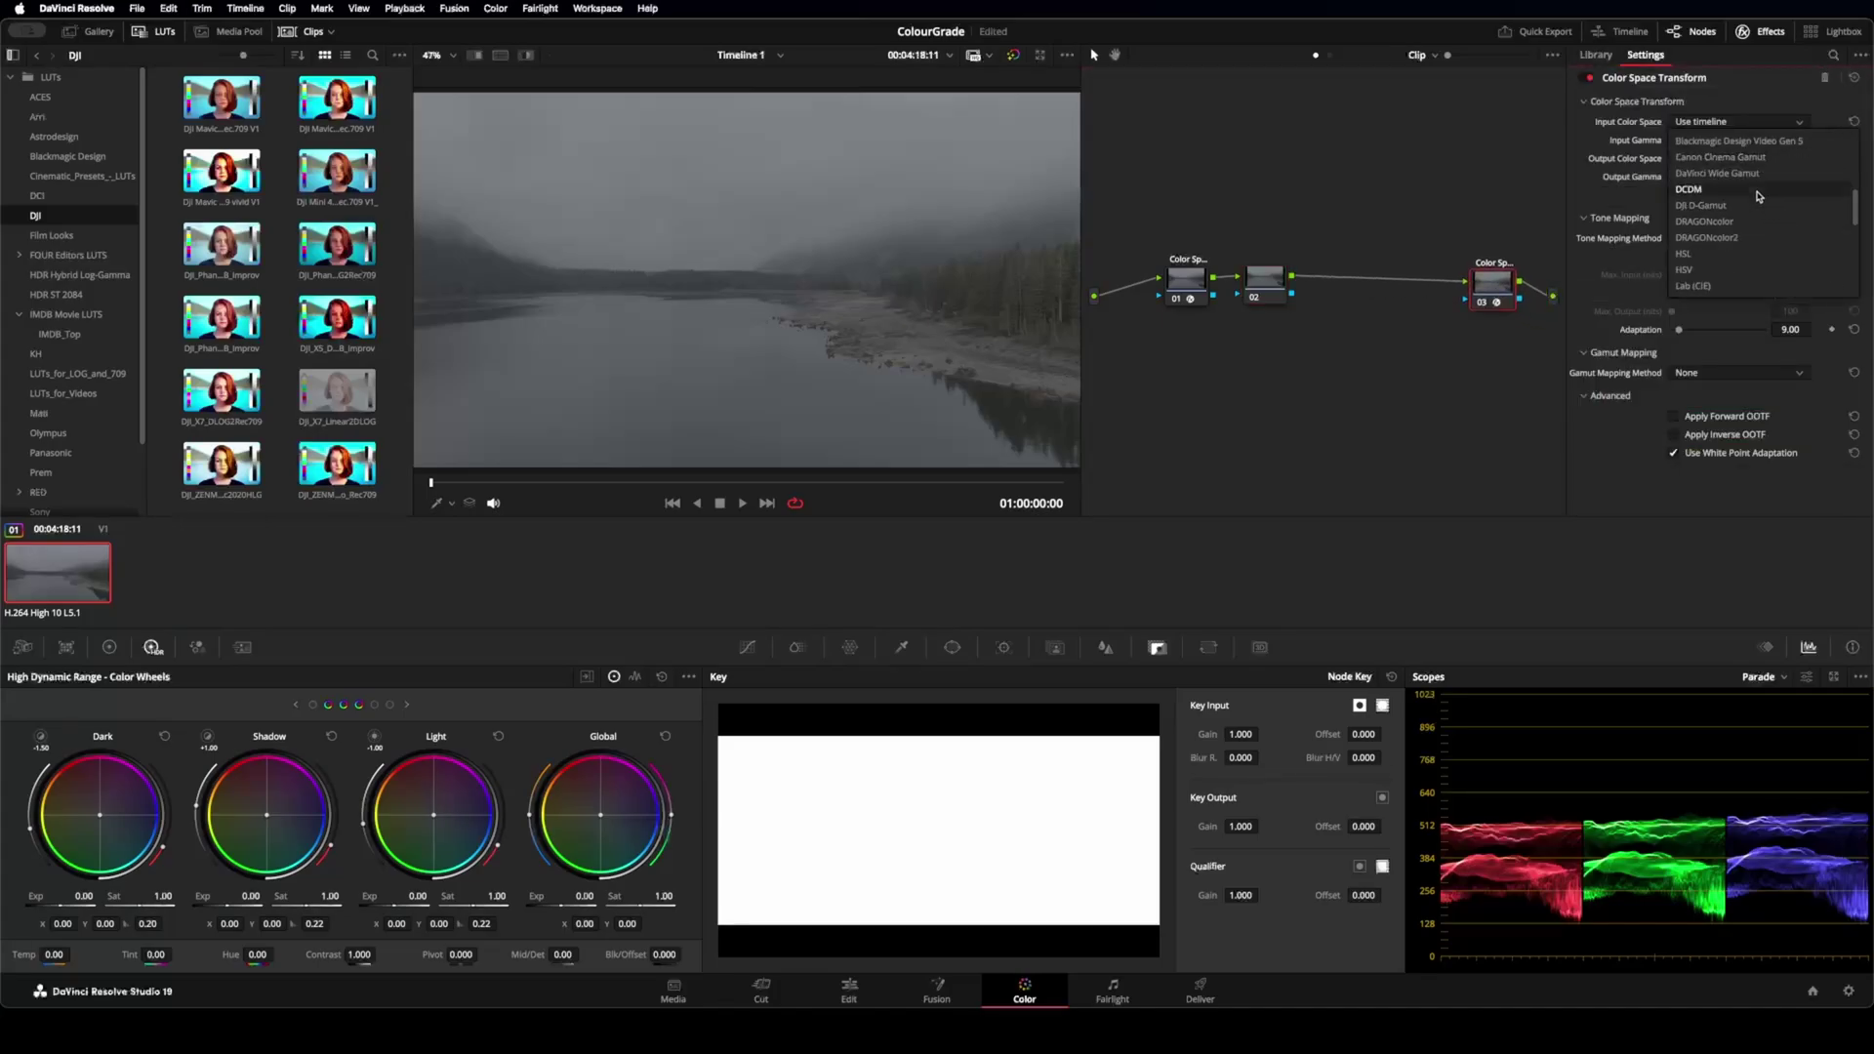
left_click(1761, 181)
left_click(1703, 141)
scroll(1747, 210, "down", 4)
left_click(1754, 208)
- Set the second transform's output to Rec.709 with Gamma 2.4
left_click(1733, 159)
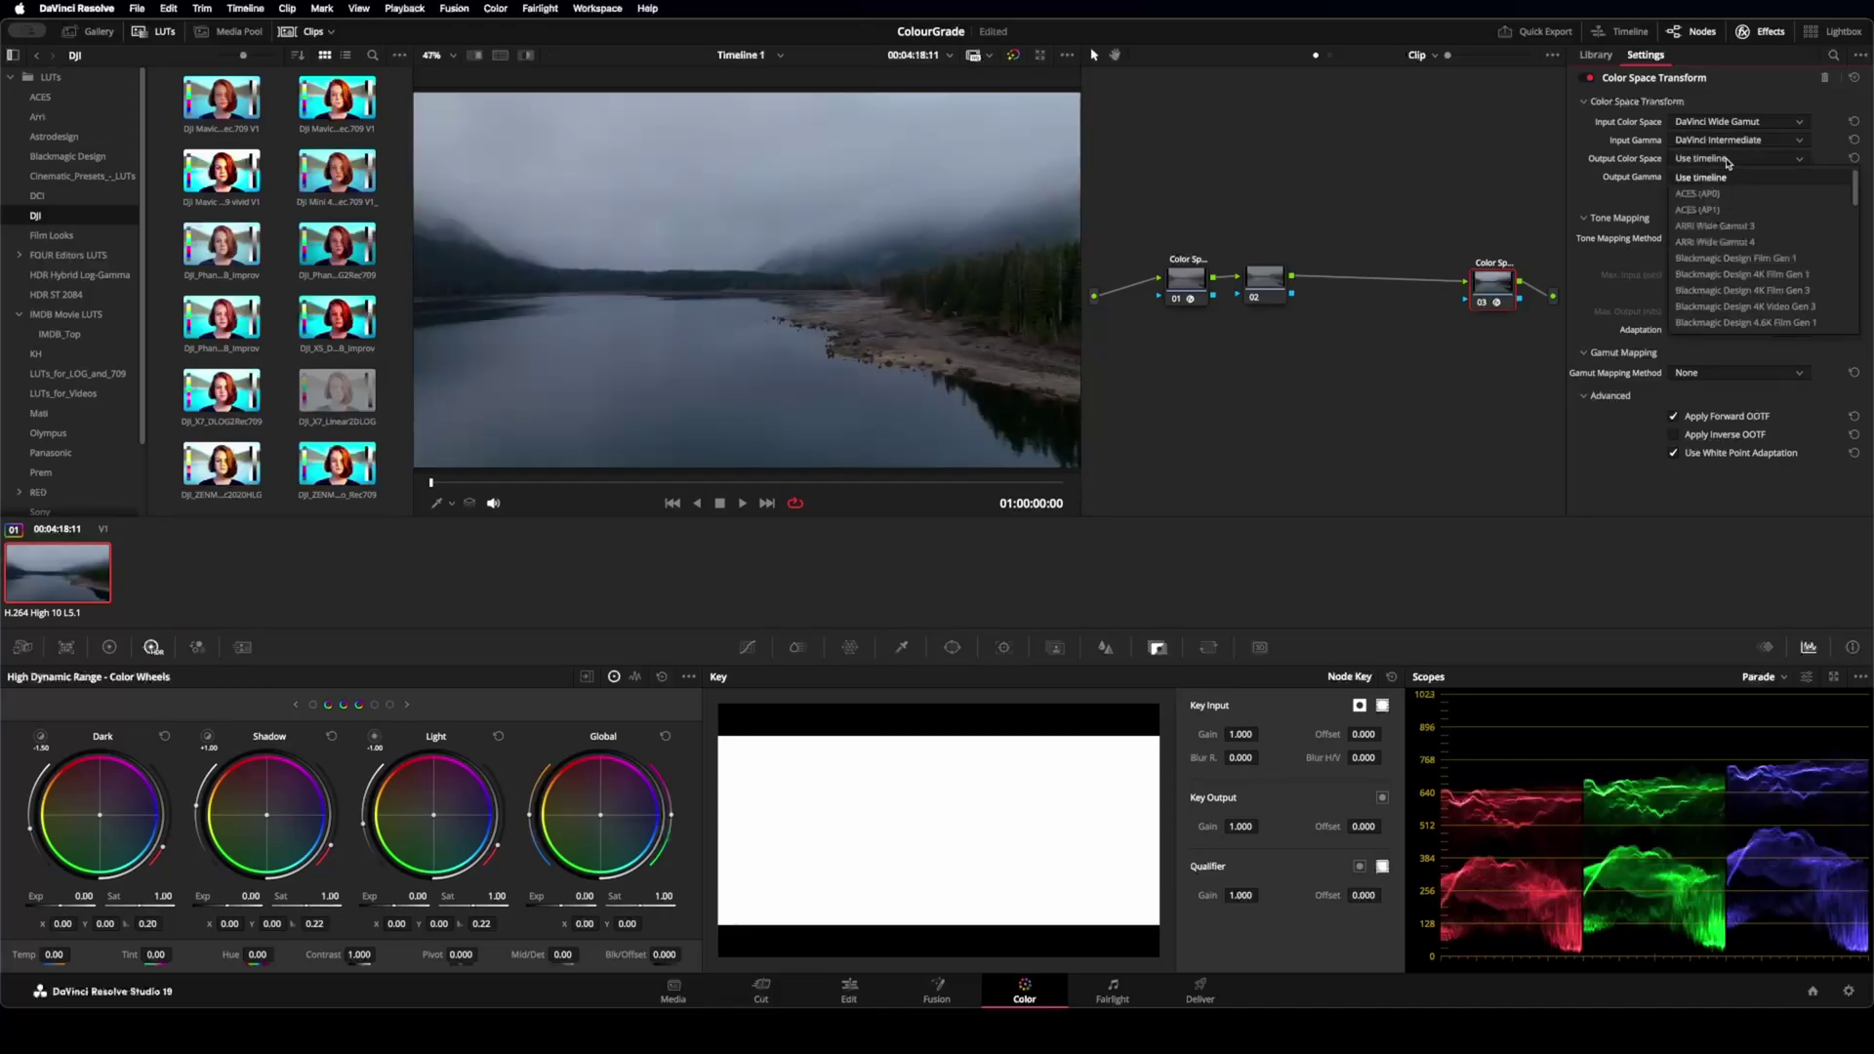
scroll(1752, 205, "down", 5)
scroll(1757, 234, "down", 5)
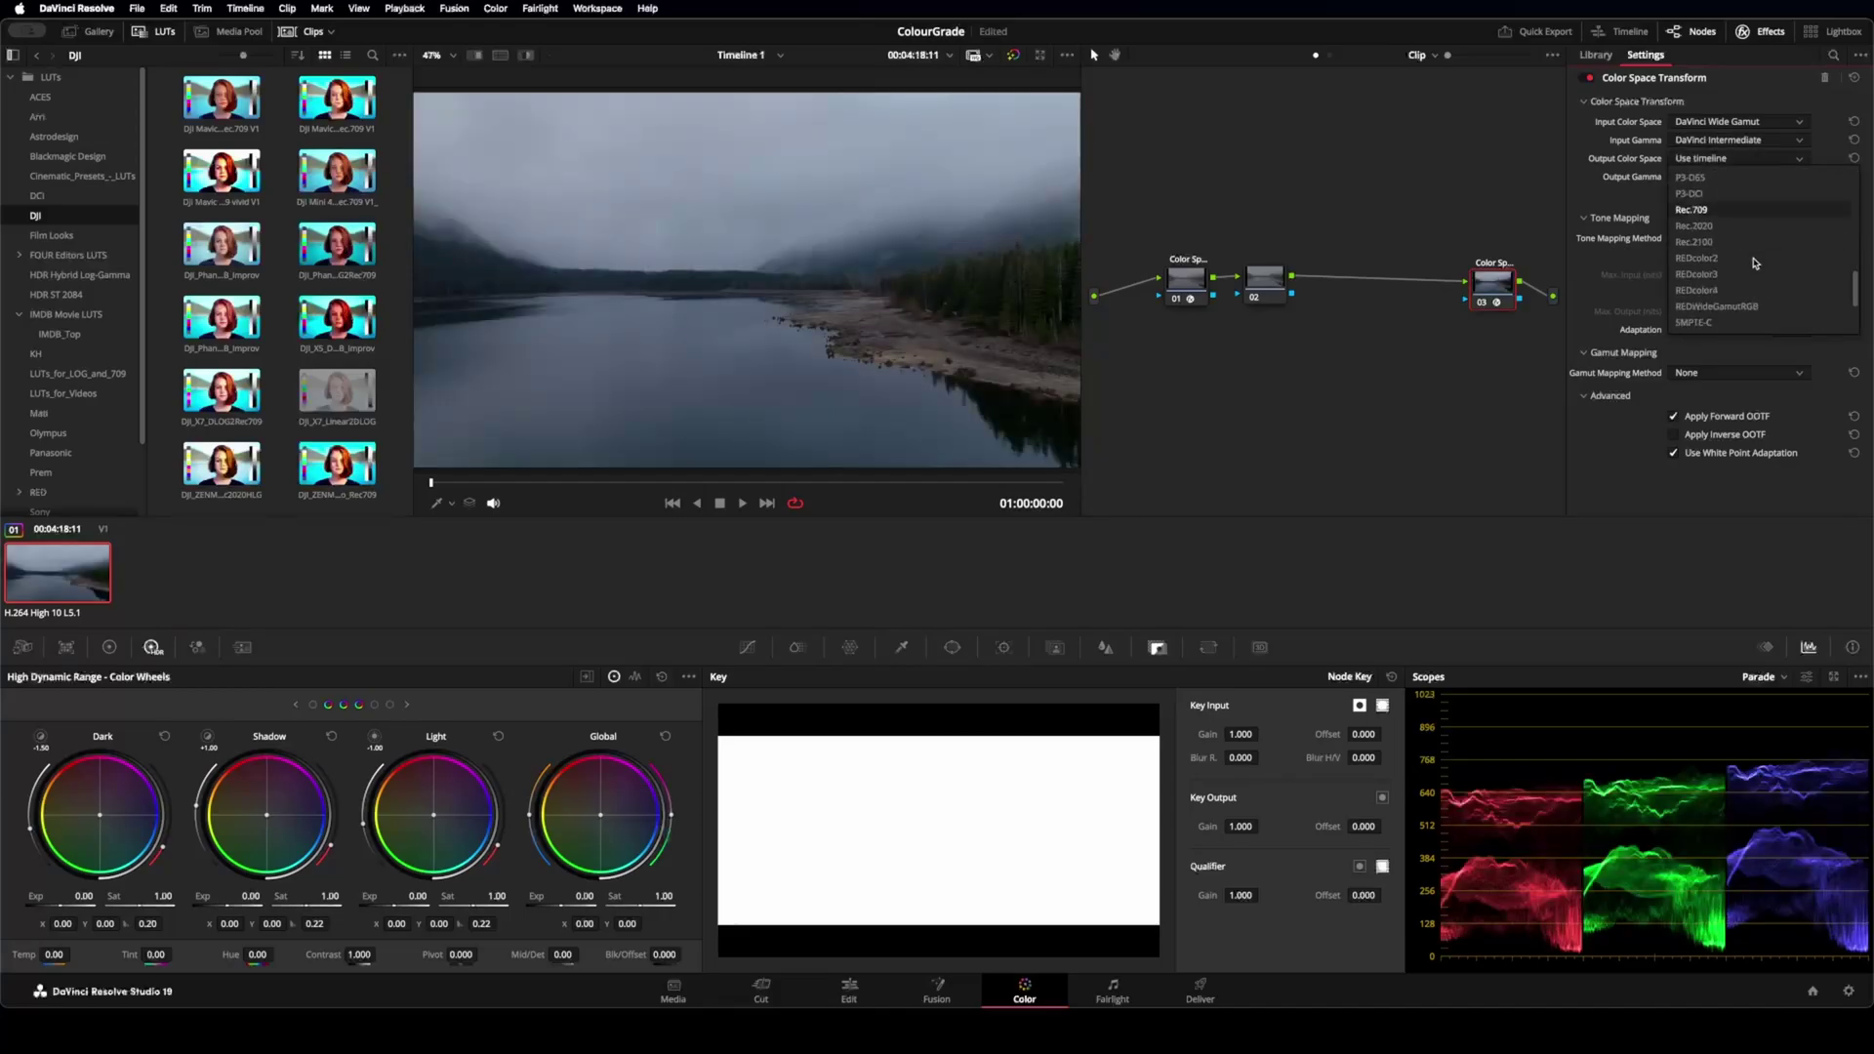
left_click(1694, 210)
left_click(1738, 177)
left_click(1704, 268)
left_click_drag(1524, 291, 1528, 285)
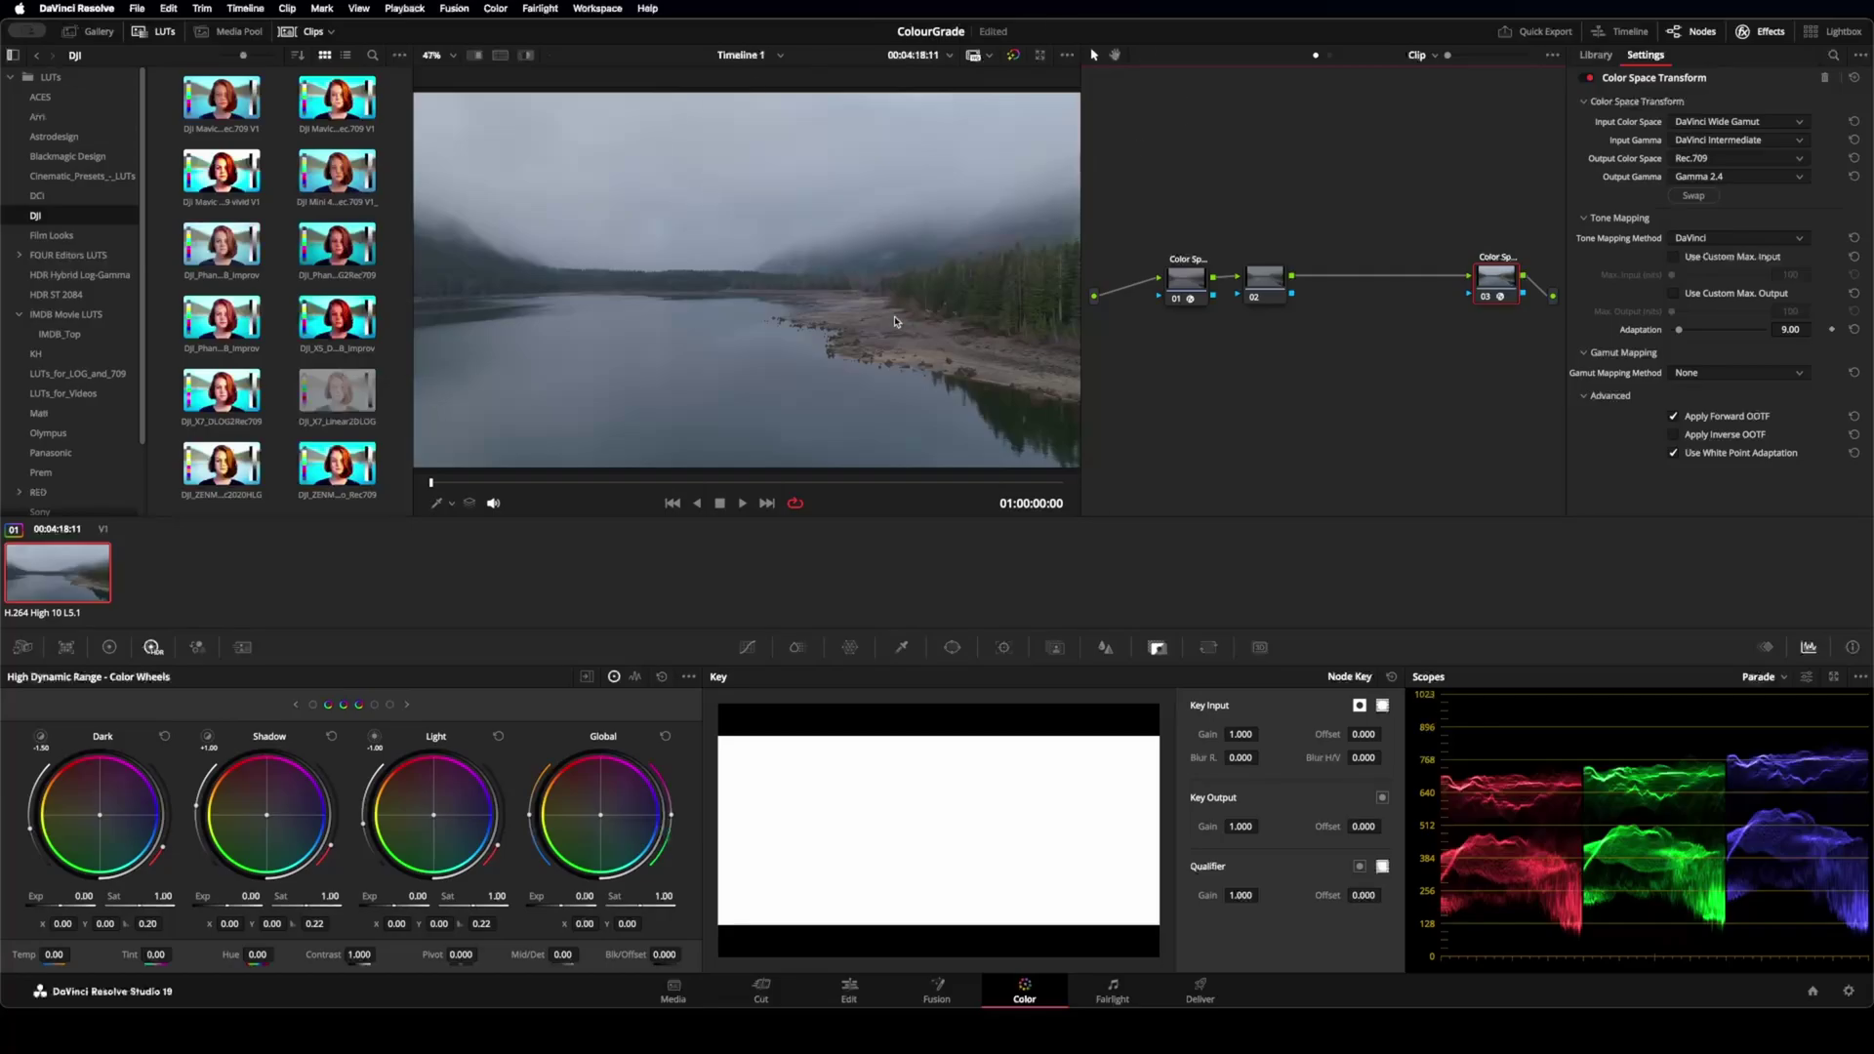
- Label node 02 'WB' and white-balance off the sky for Temp 240.9, Tint -0.59
right_click(1270, 283)
left_click(1318, 309)
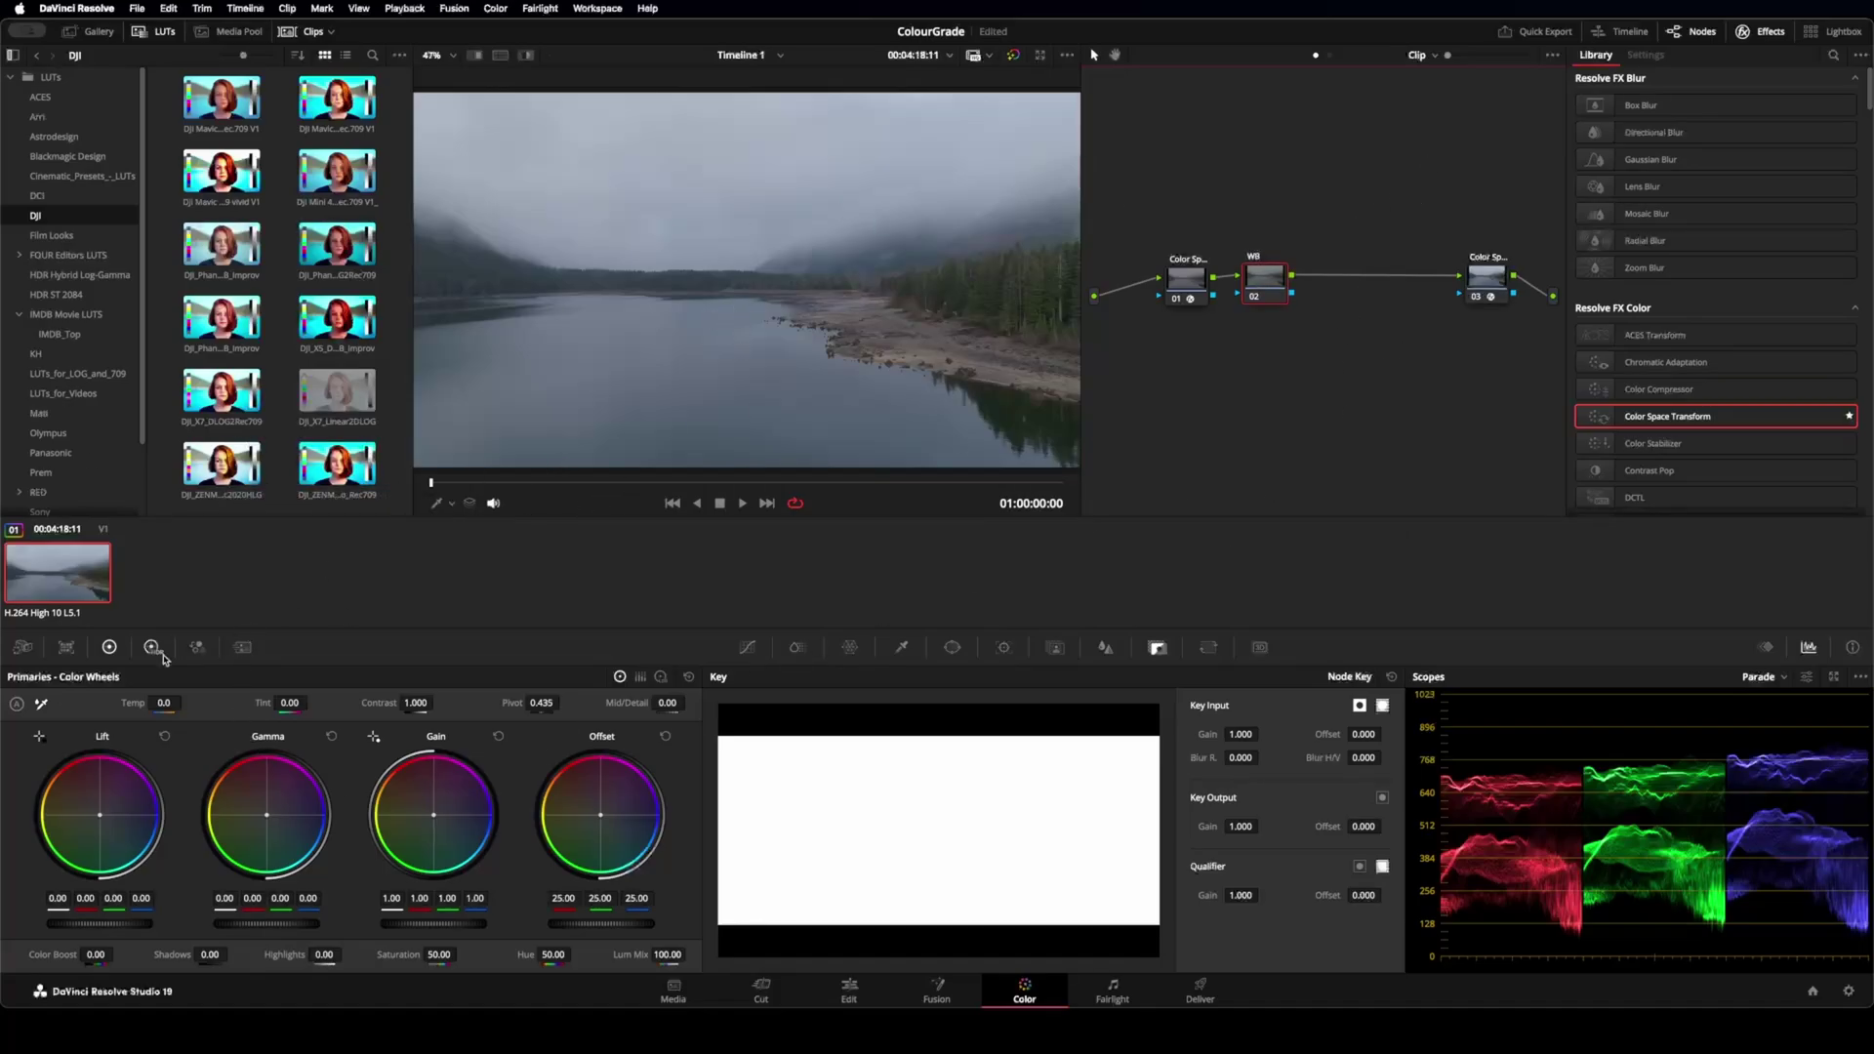
left_click(41, 707)
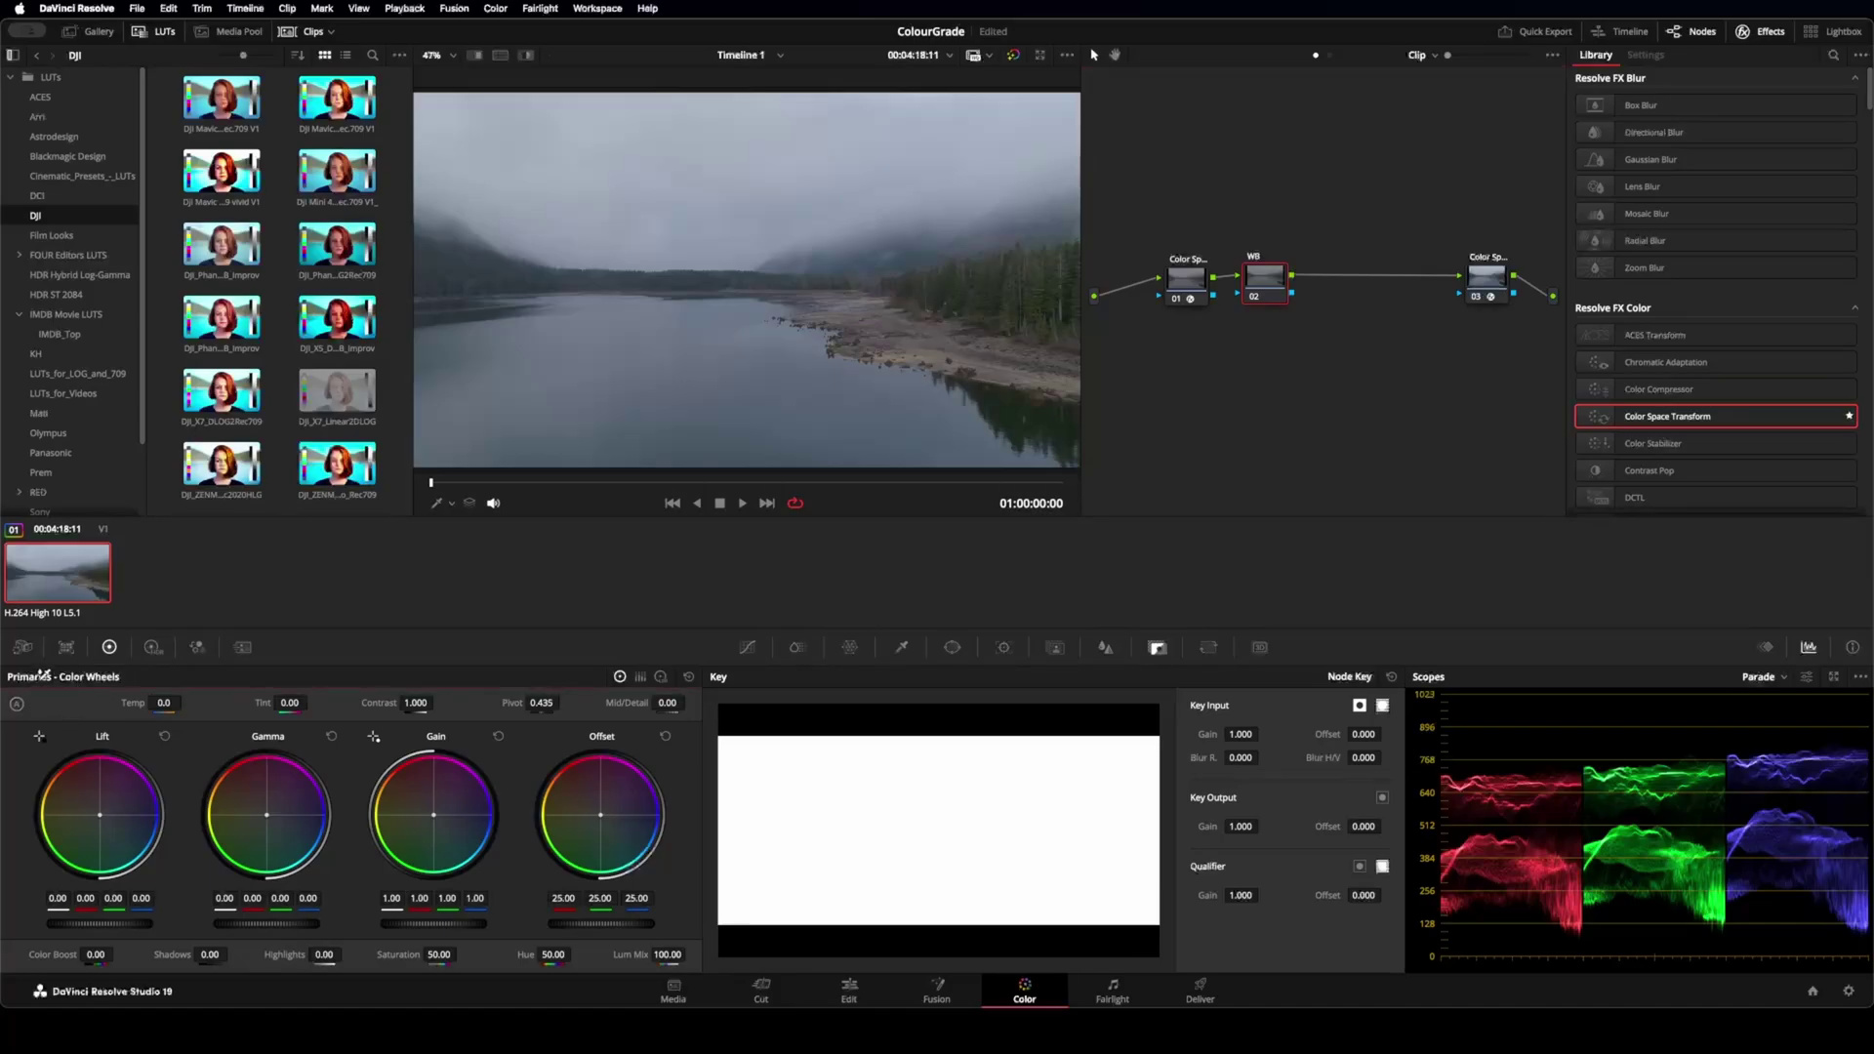
left_click(947, 122)
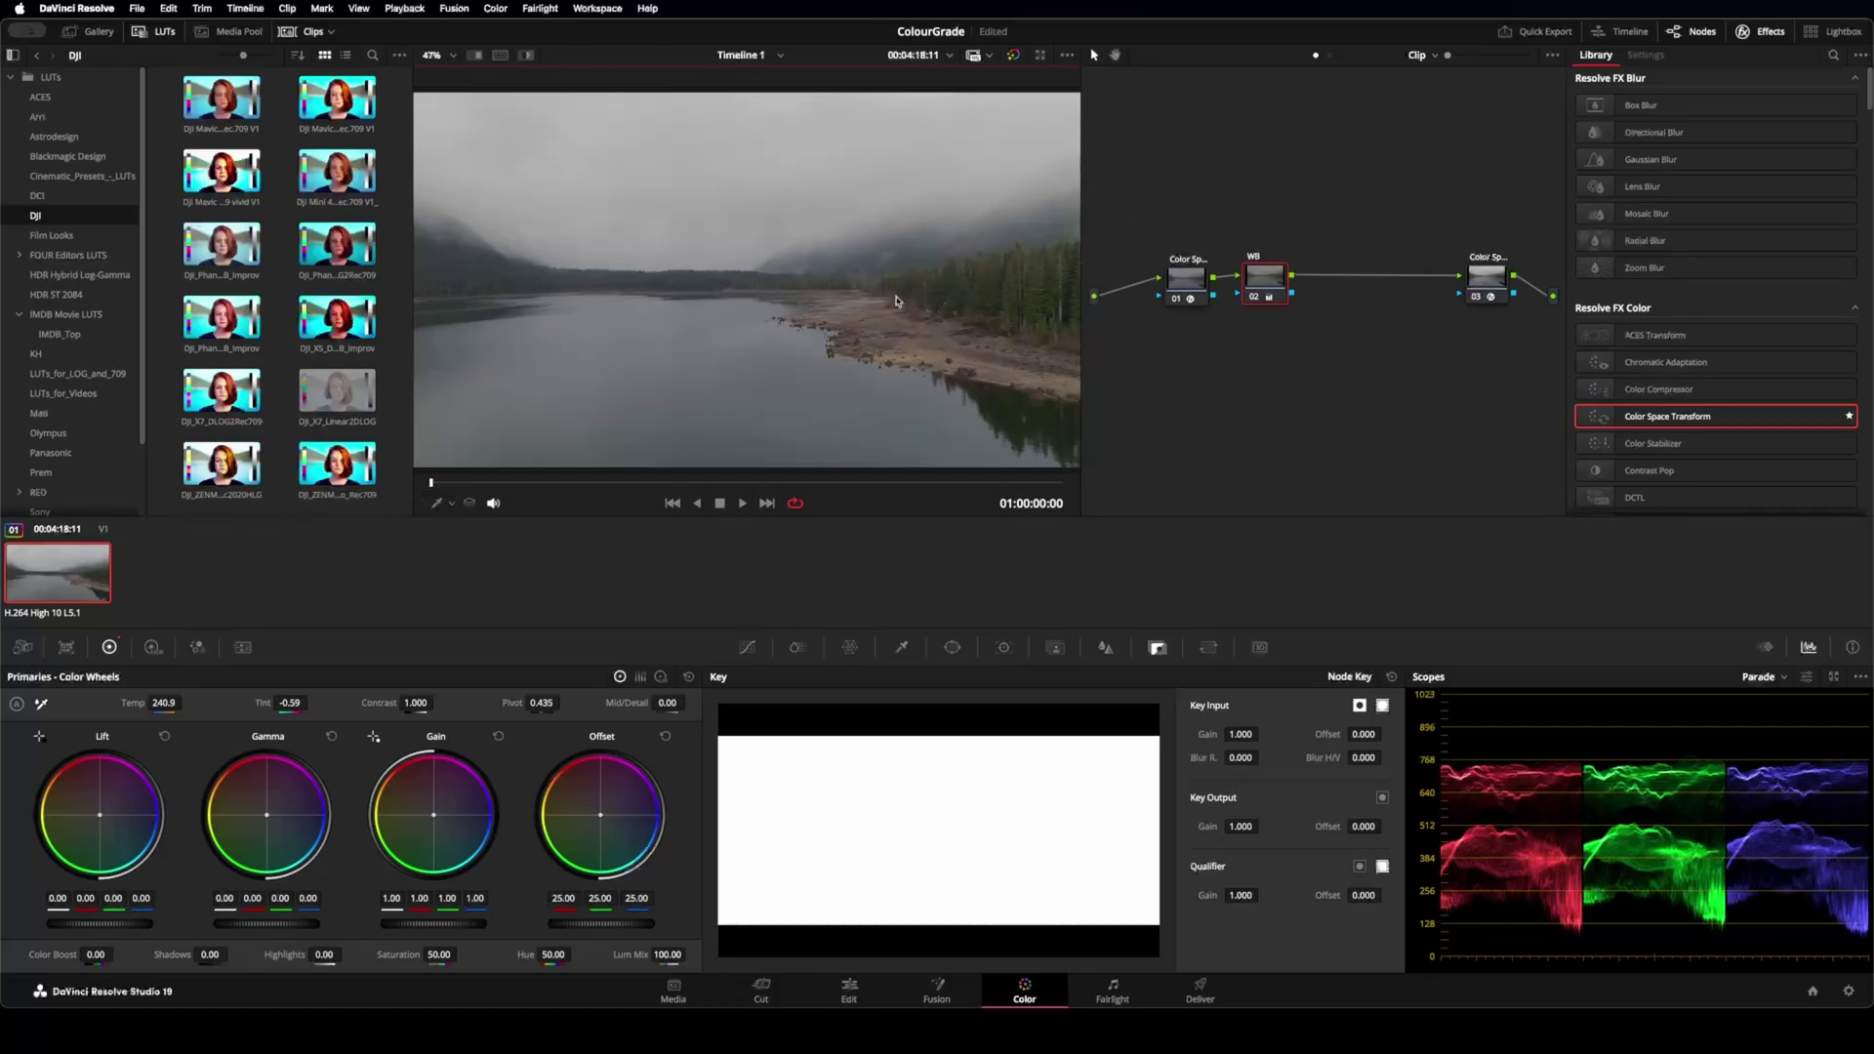
- Reset the WB node's grade and nudge its Global colour wheel to shift the red channel slightly
right_click(1263, 289)
left_click(1305, 300)
left_click(152, 647)
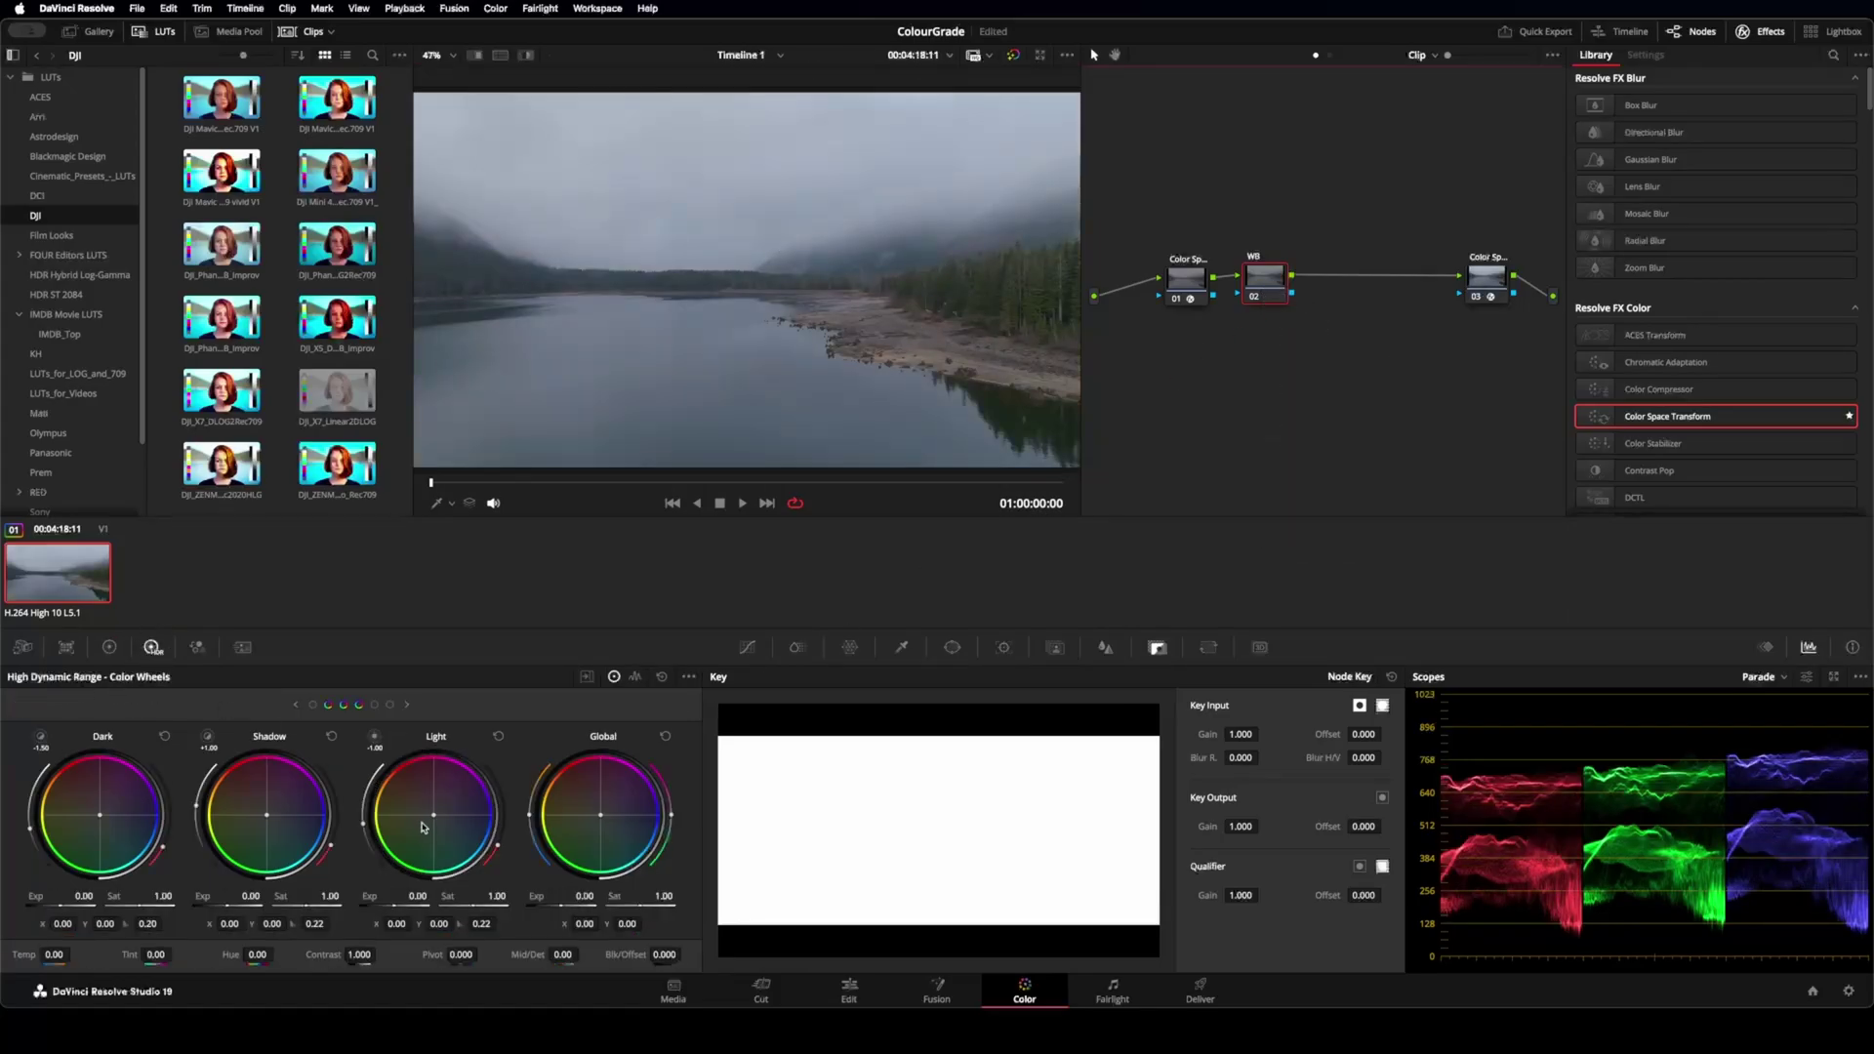
left_click(601, 820)
left_click_drag(602, 820, 601, 821)
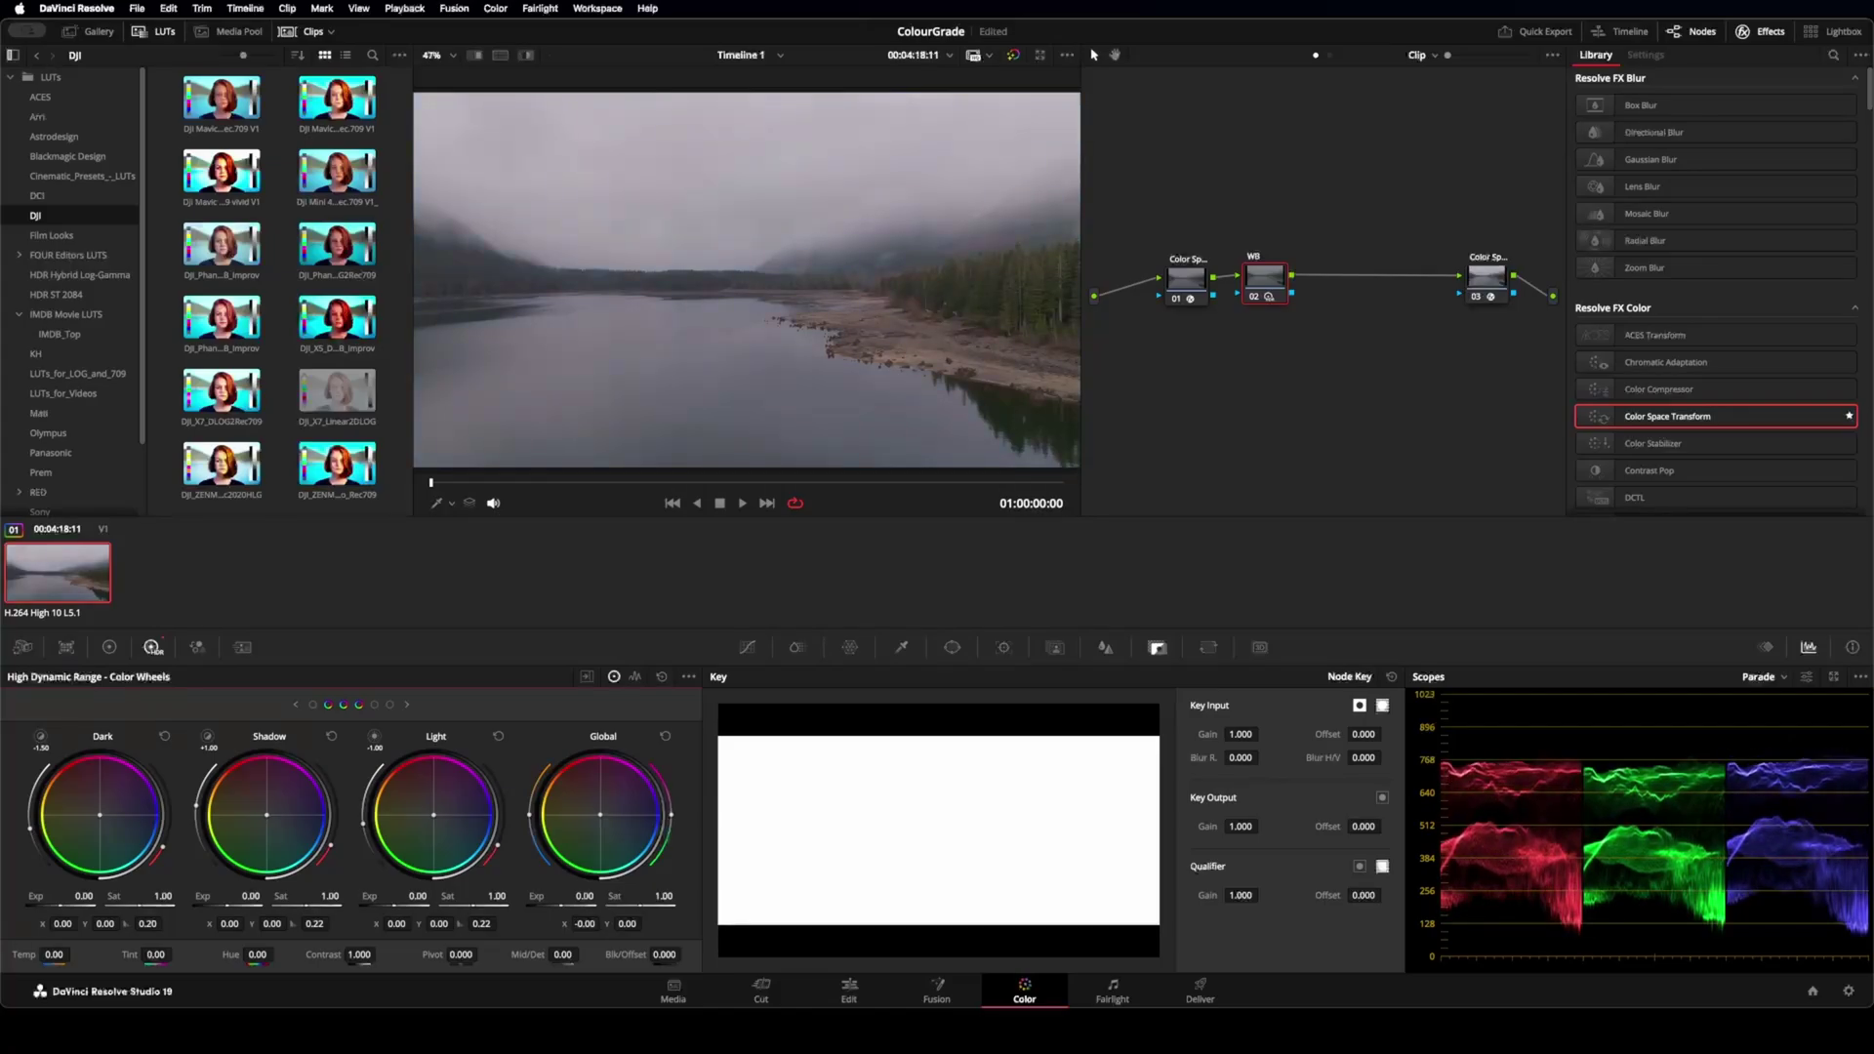
left_click_drag(600, 820, 600, 821)
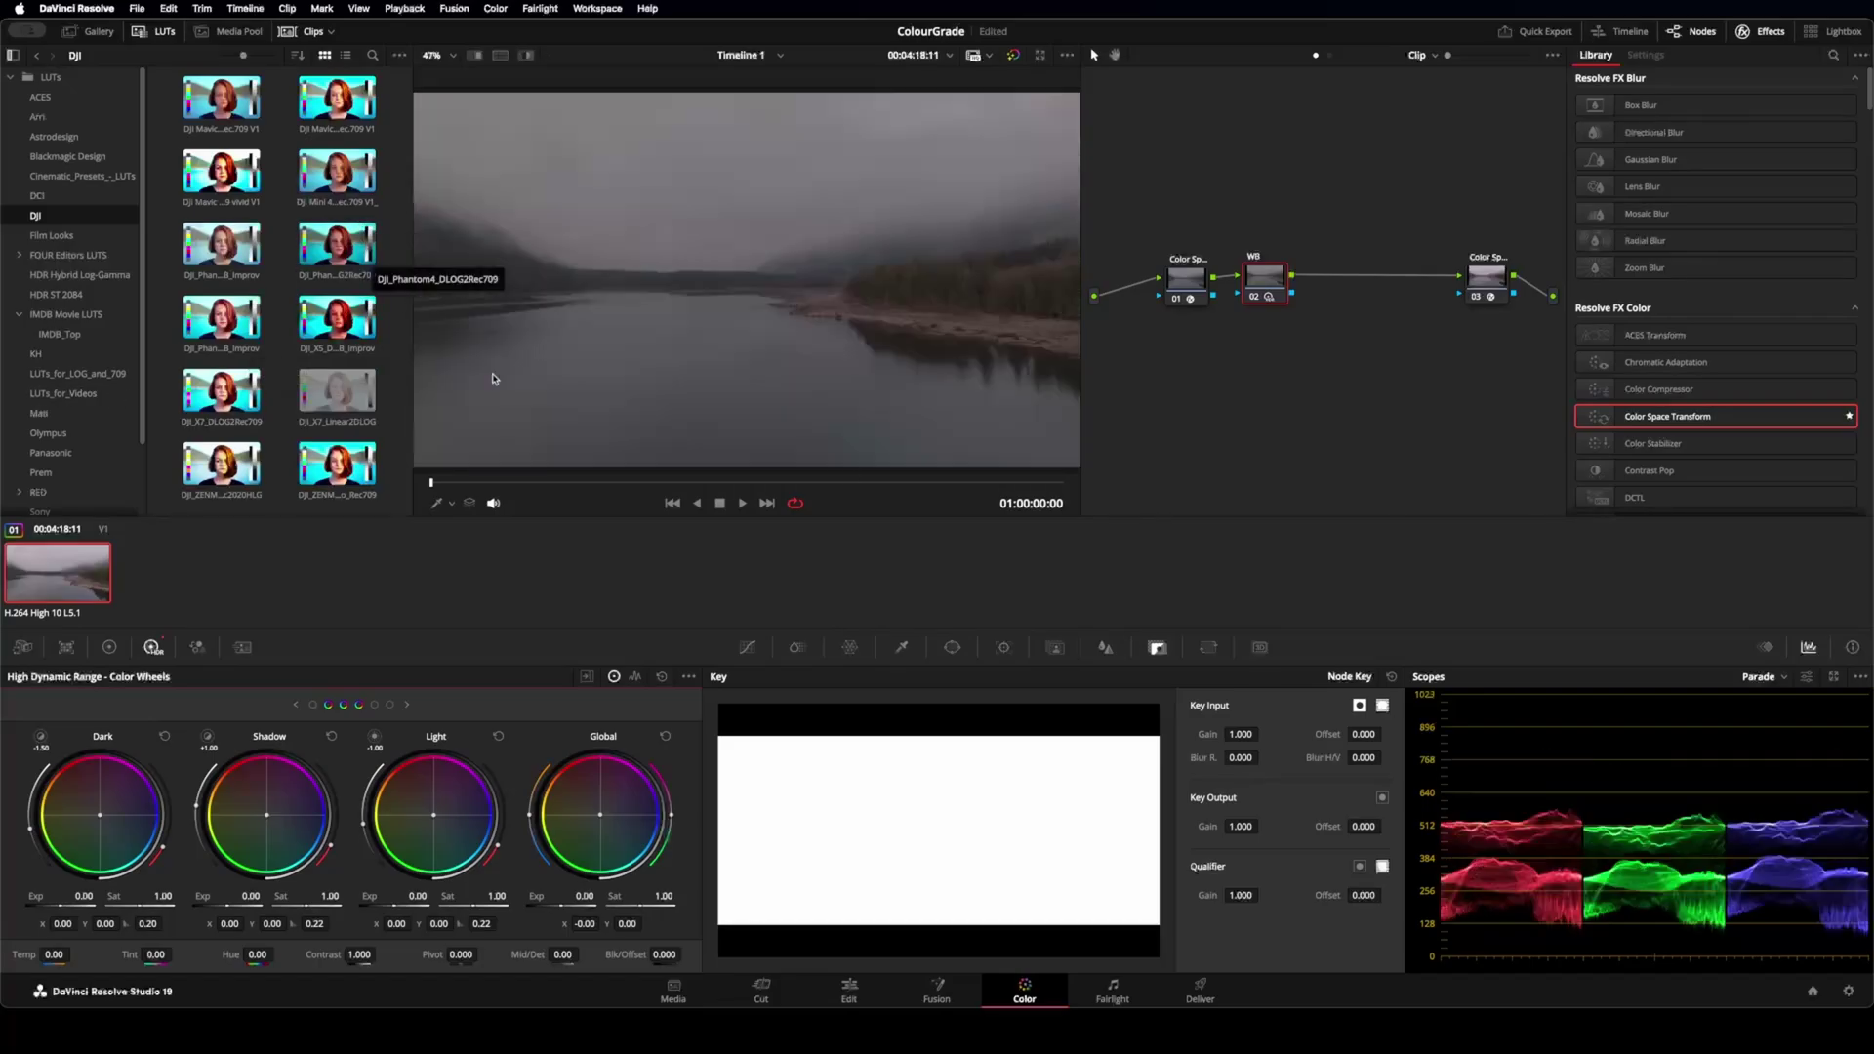
- Save, then add a serial node after WB labelled 'LUT', placed beside the final transform
key("super+s")
left_click(1274, 281)
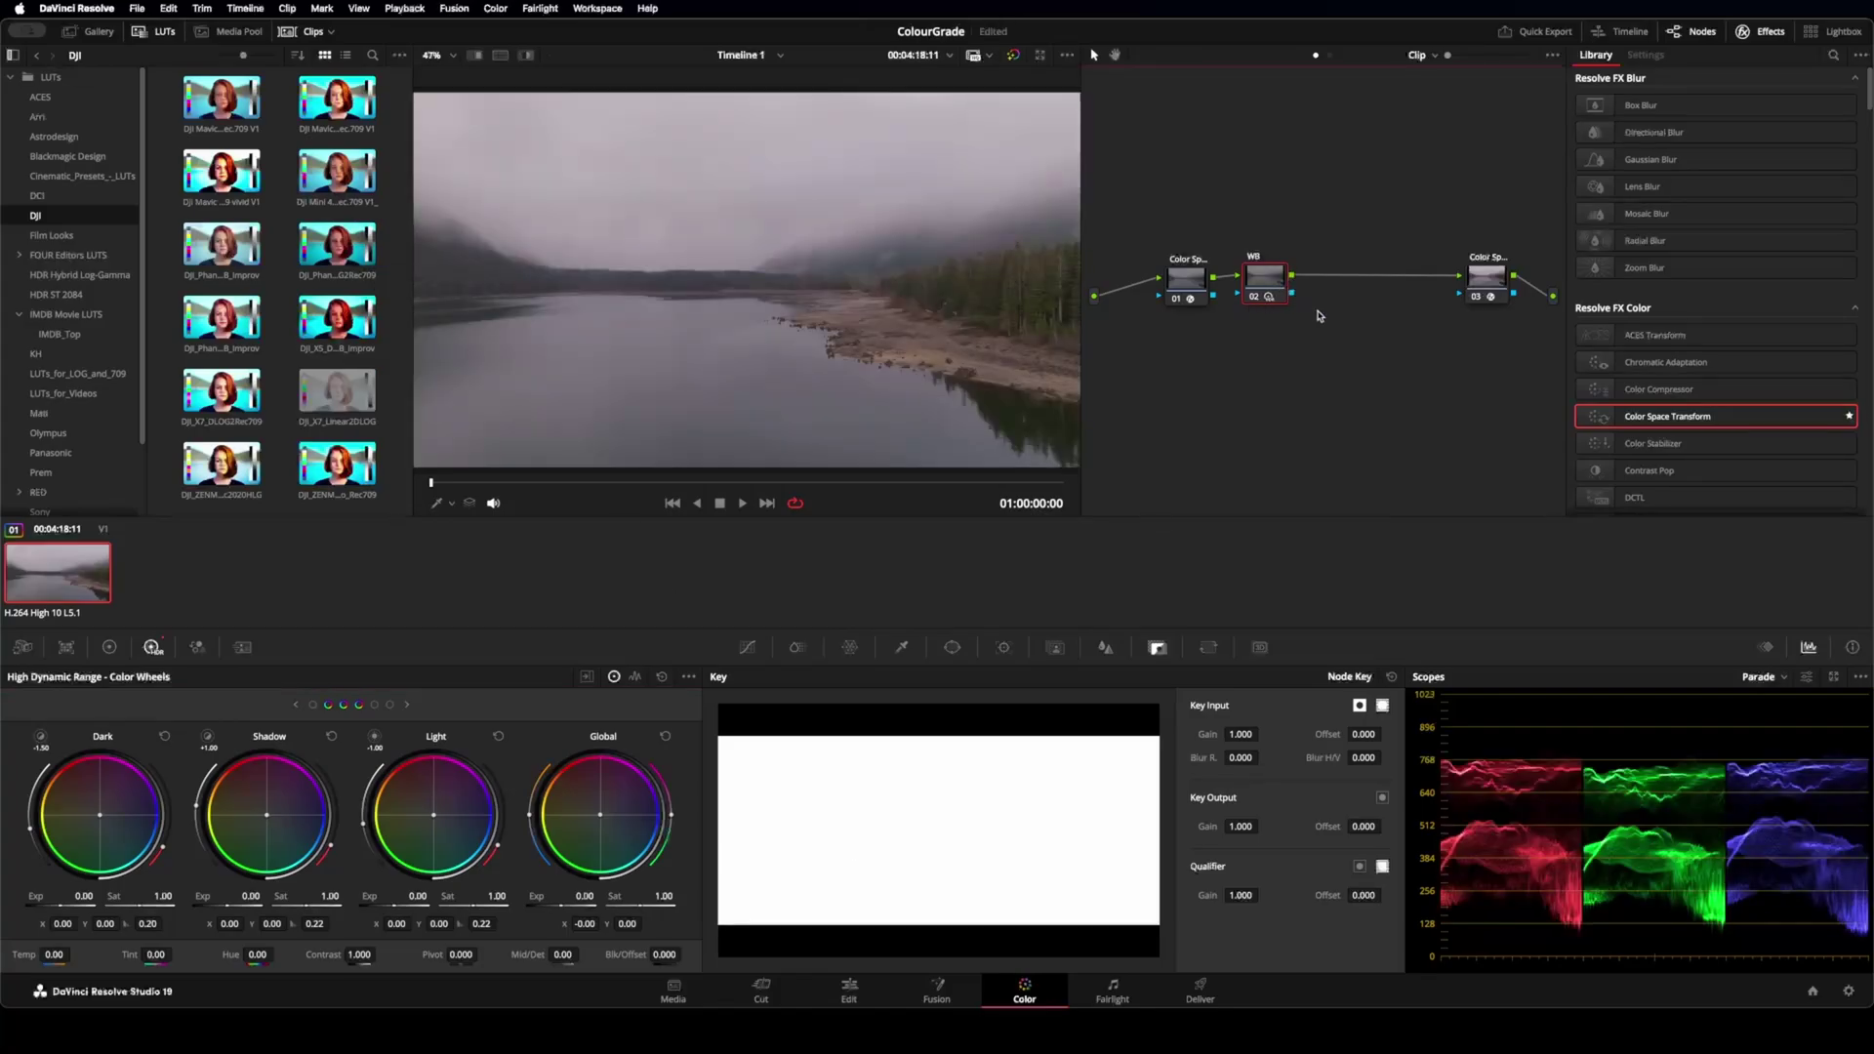
key("alt+s")
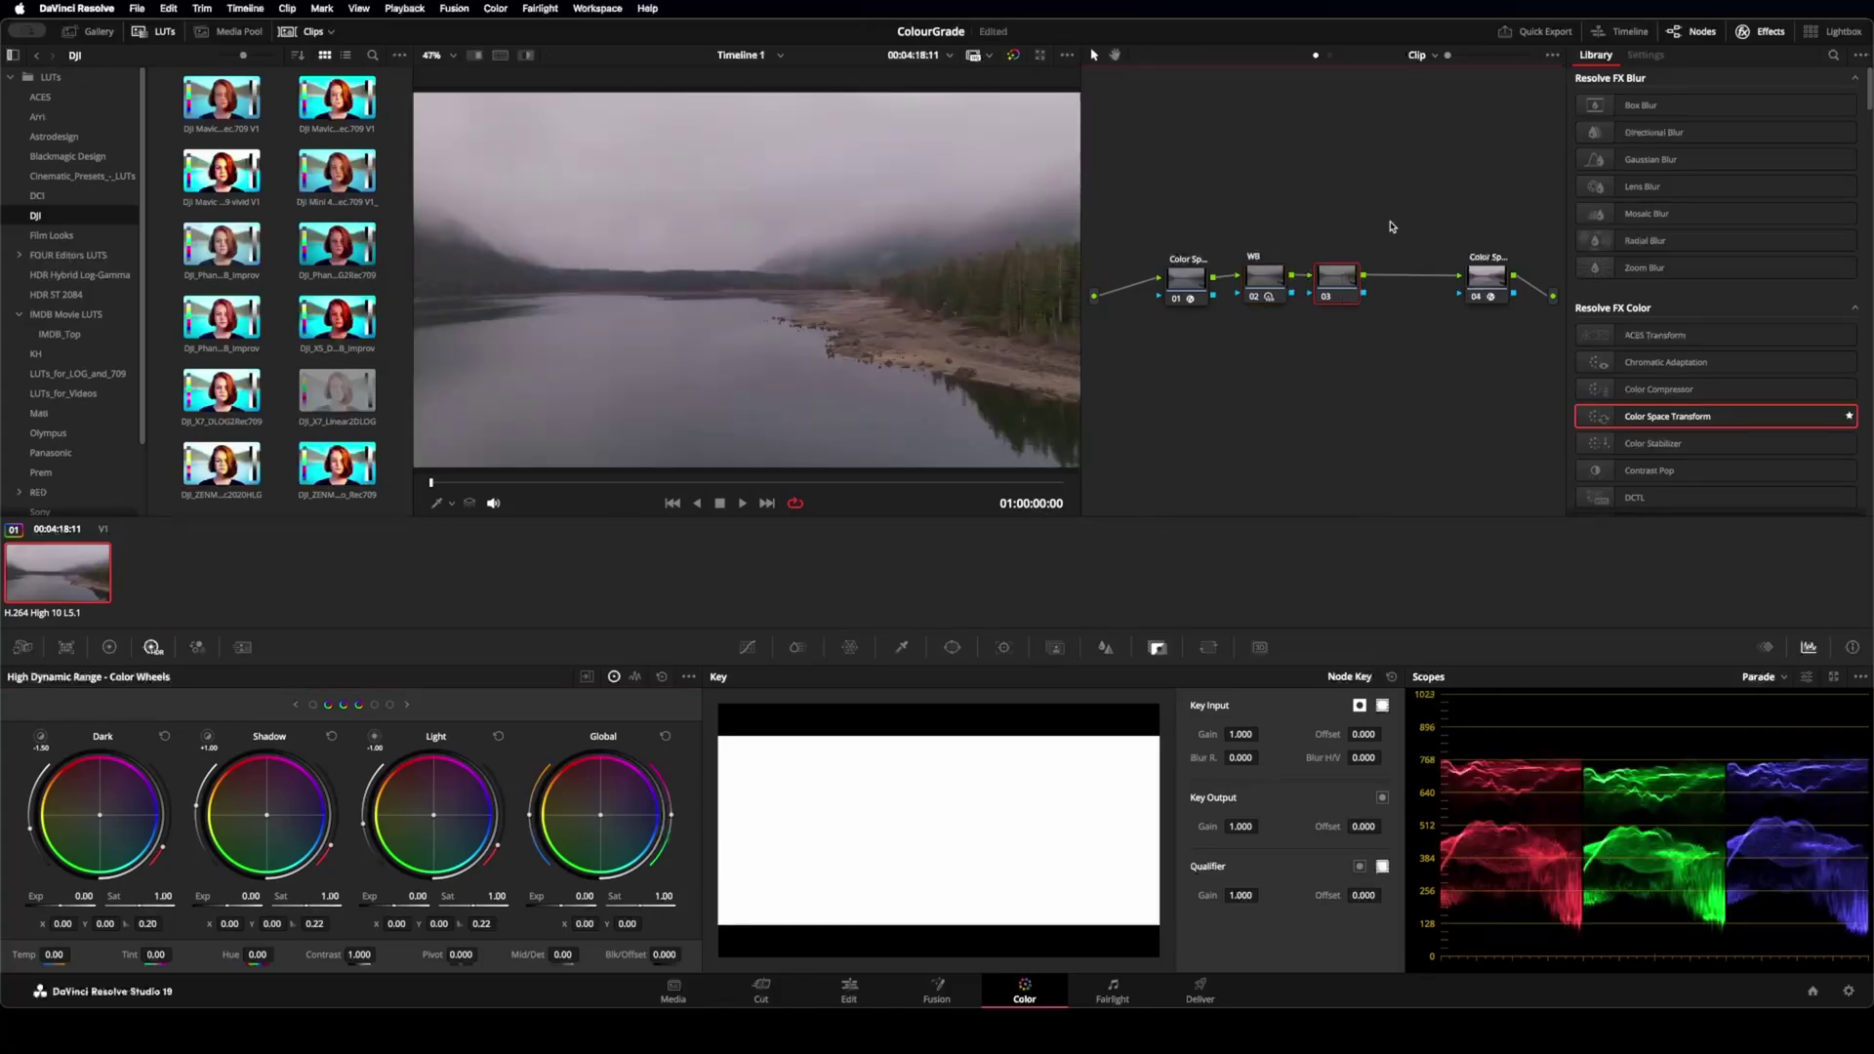
right_click(1334, 274)
left_click(1374, 300)
type("LUT")
key("Return")
left_click_drag(1342, 285, 1420, 285)
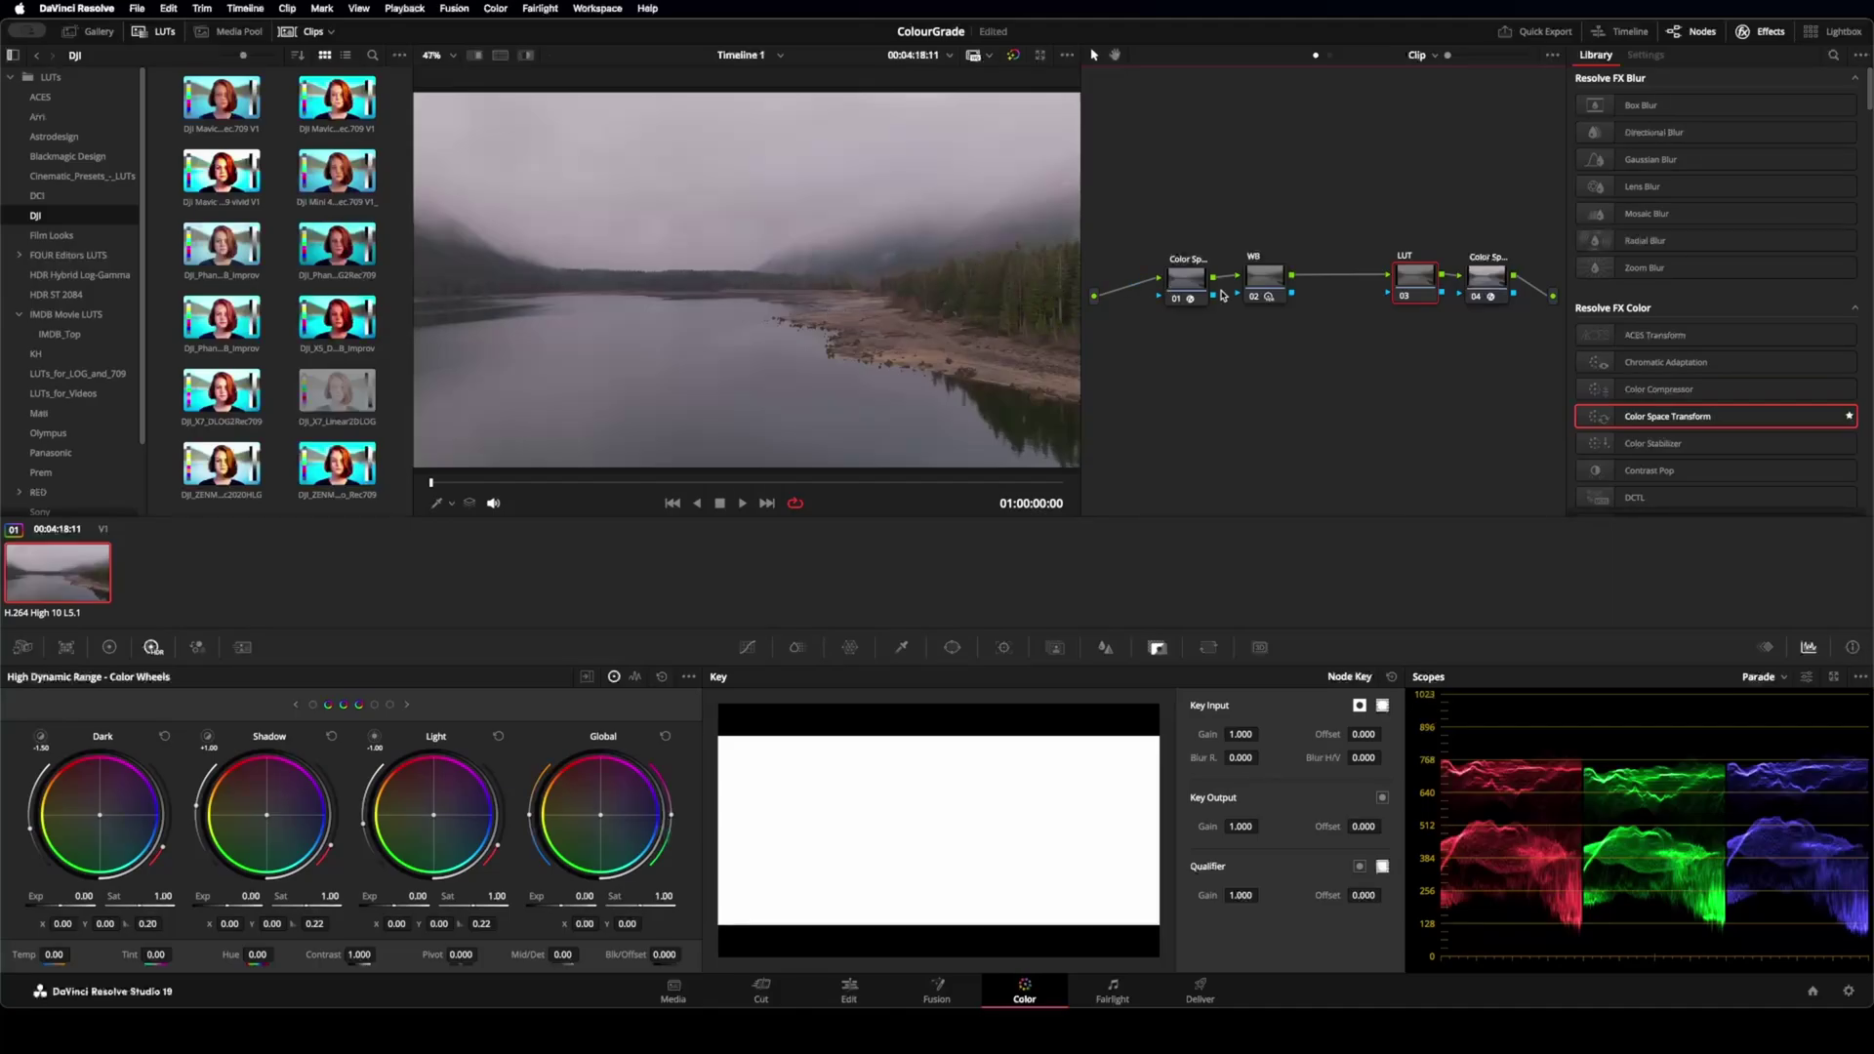
- Add a temporary node after WB and warp a sampled lake colour's hue and saturation
right_click(1248, 280)
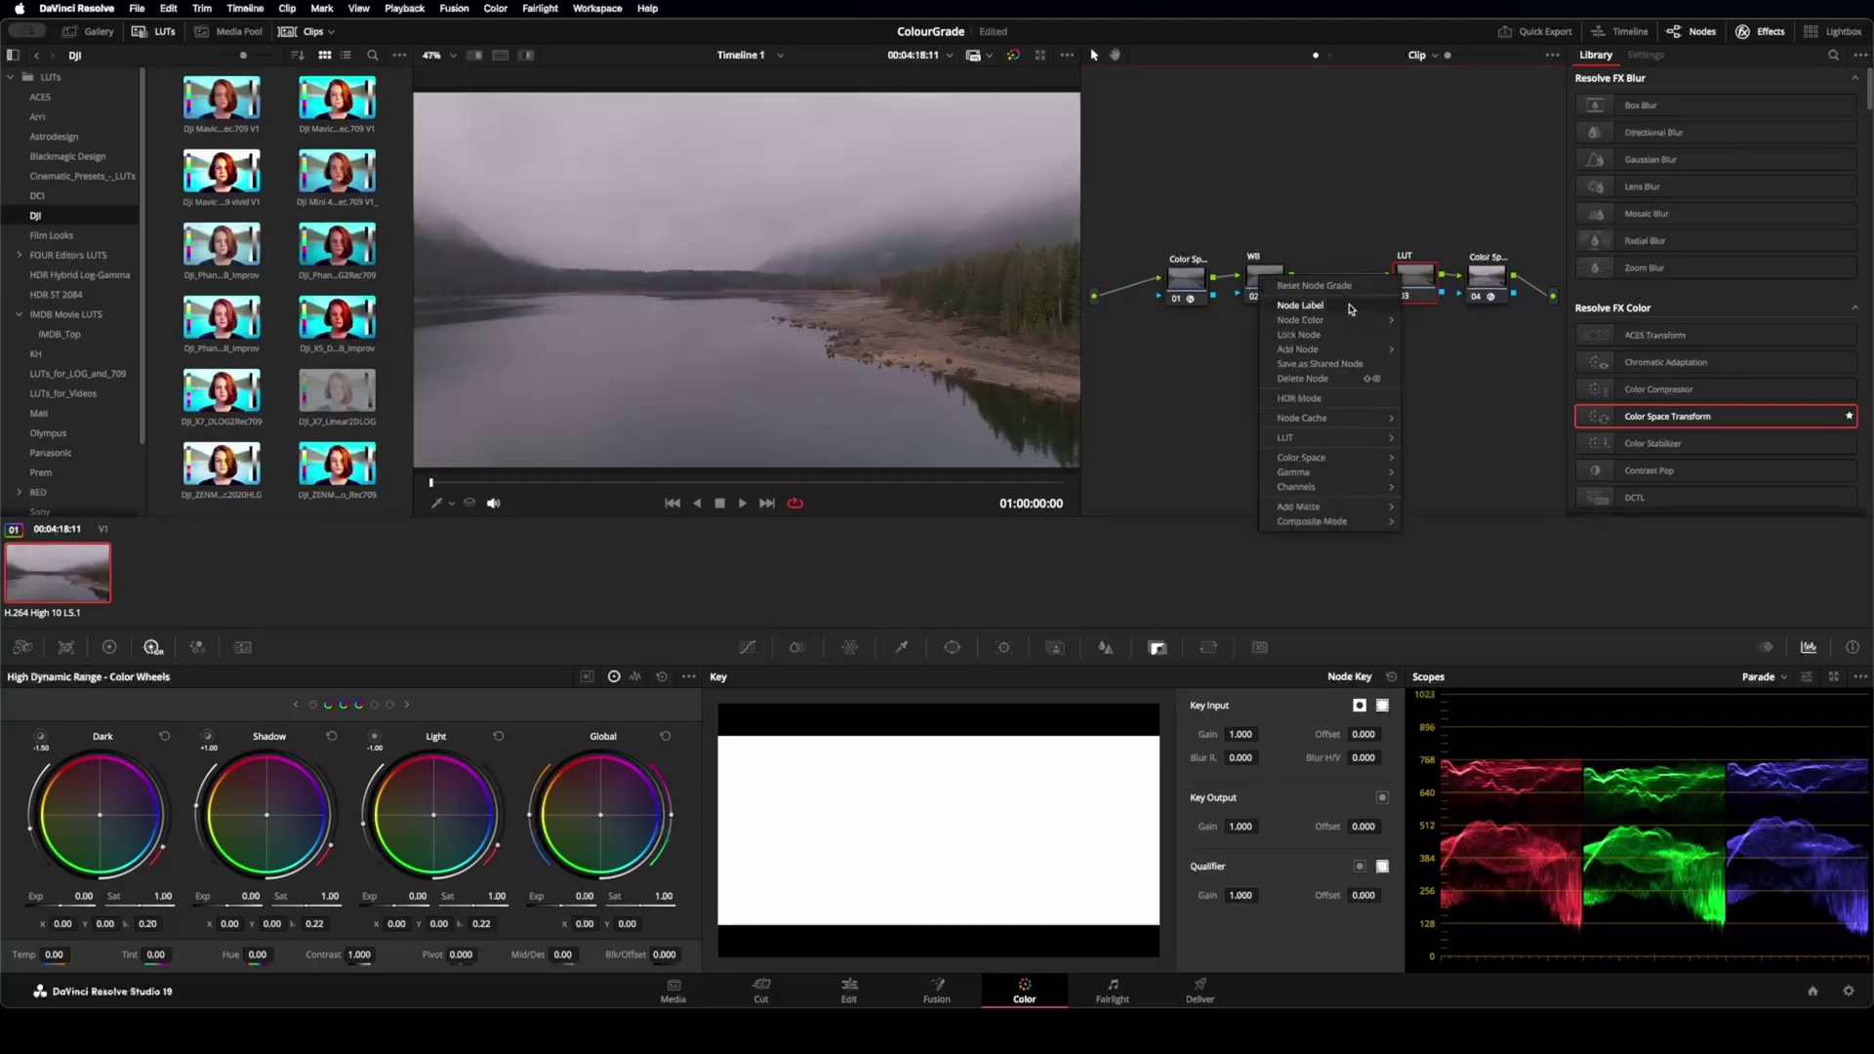
left_click(1410, 306)
left_click(854, 651)
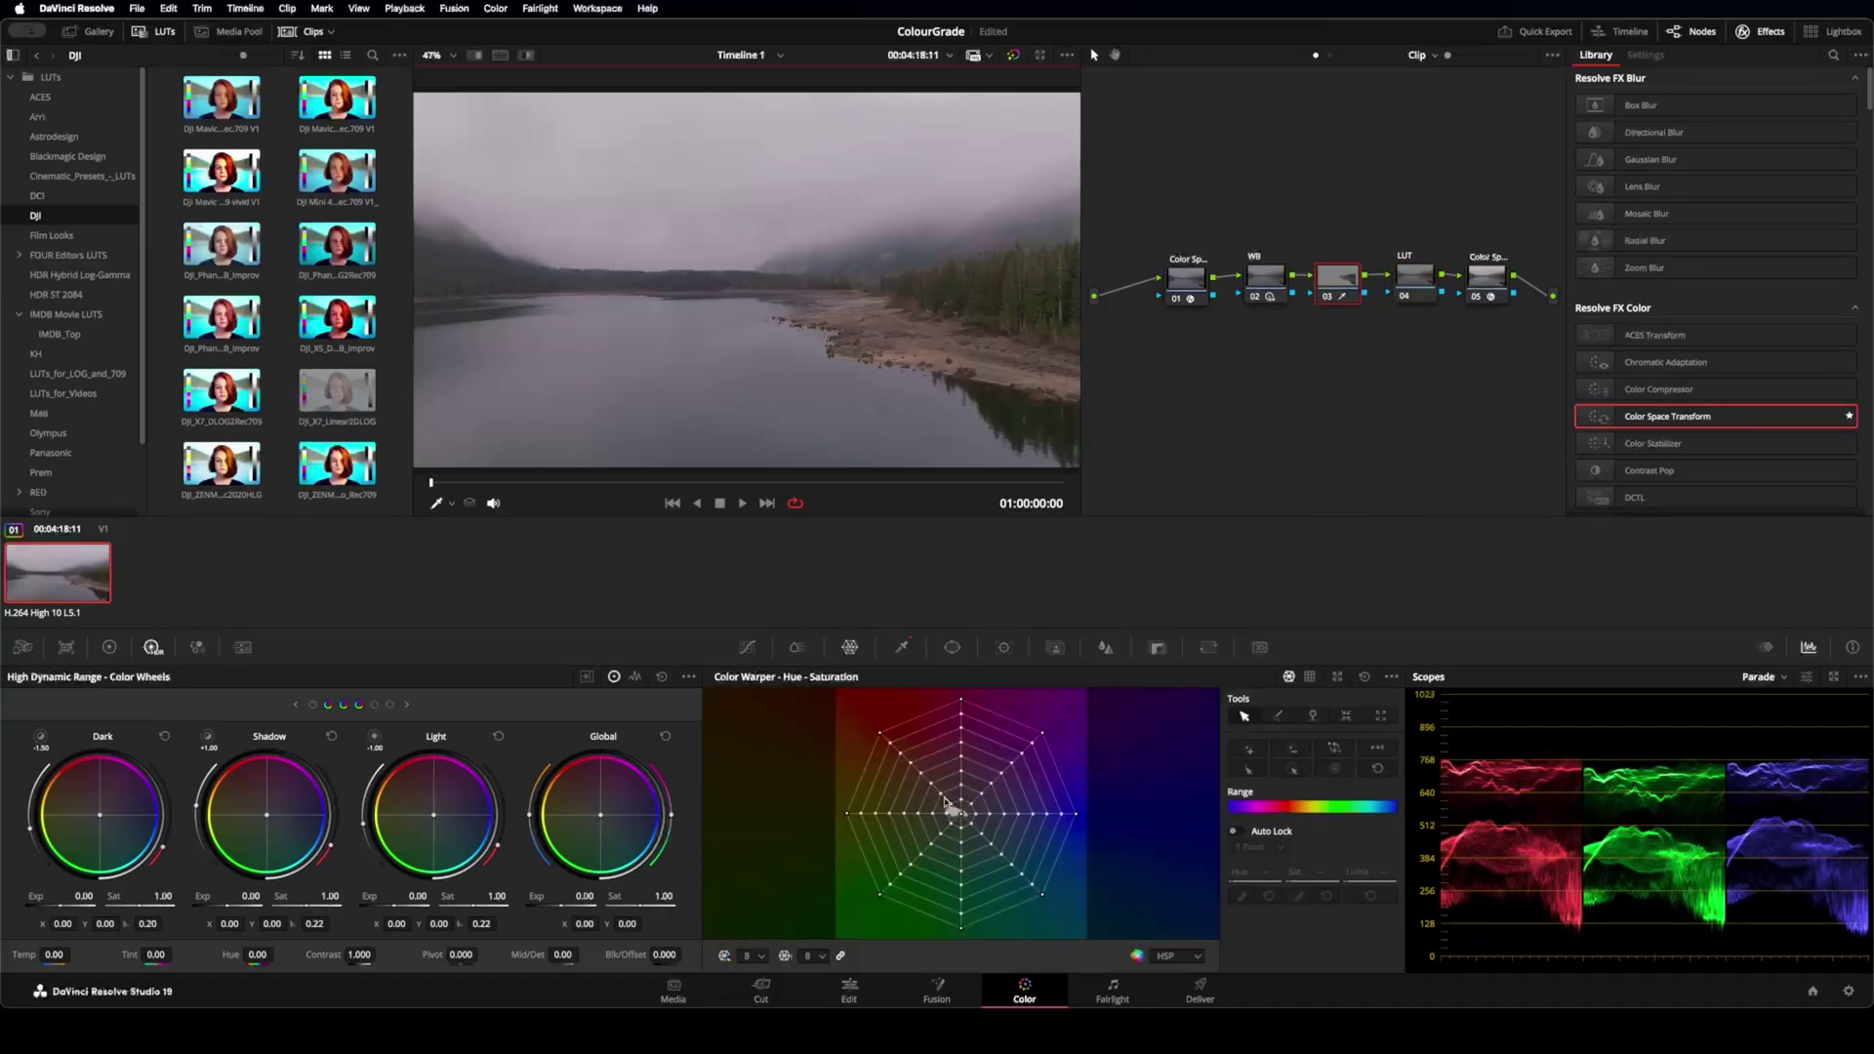
left_click(1034, 290)
left_click_drag(952, 818, 983, 837)
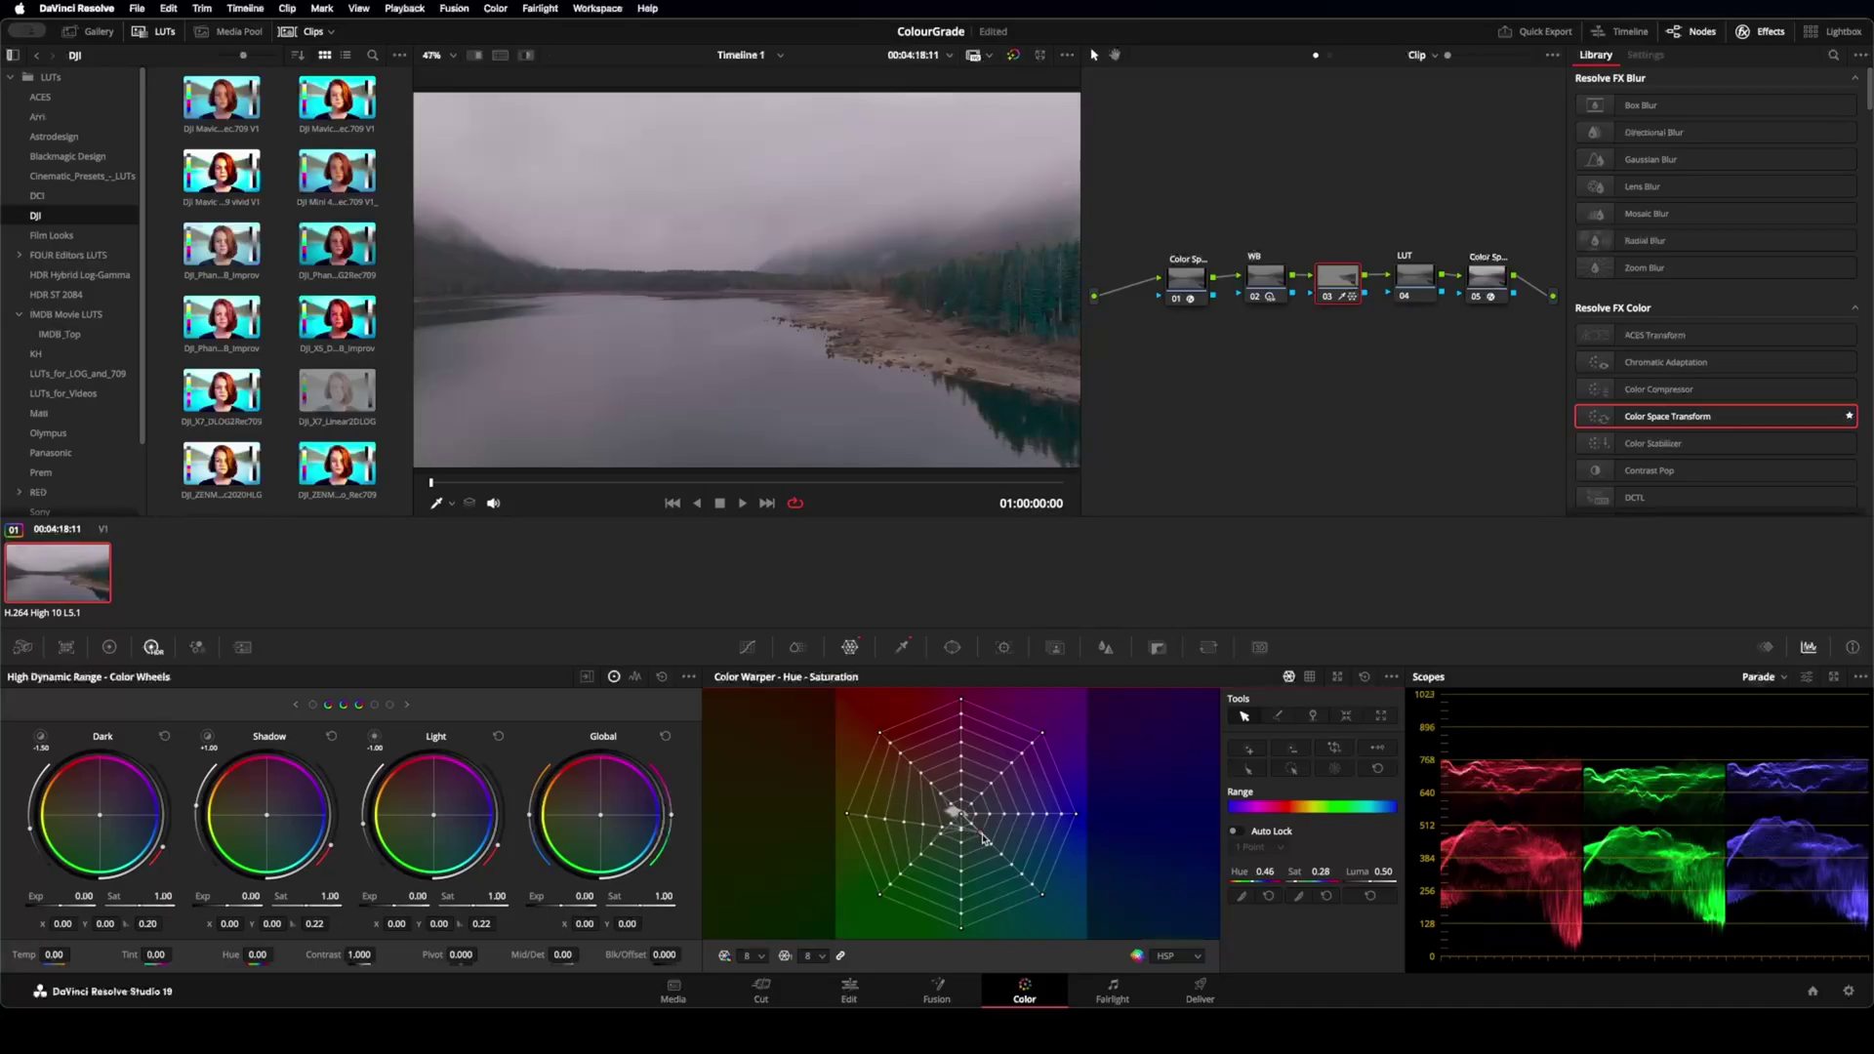
left_click_drag(986, 838, 986, 812)
- Reset and delete the temporary node, restoring the four-node tree
right_click(1360, 291)
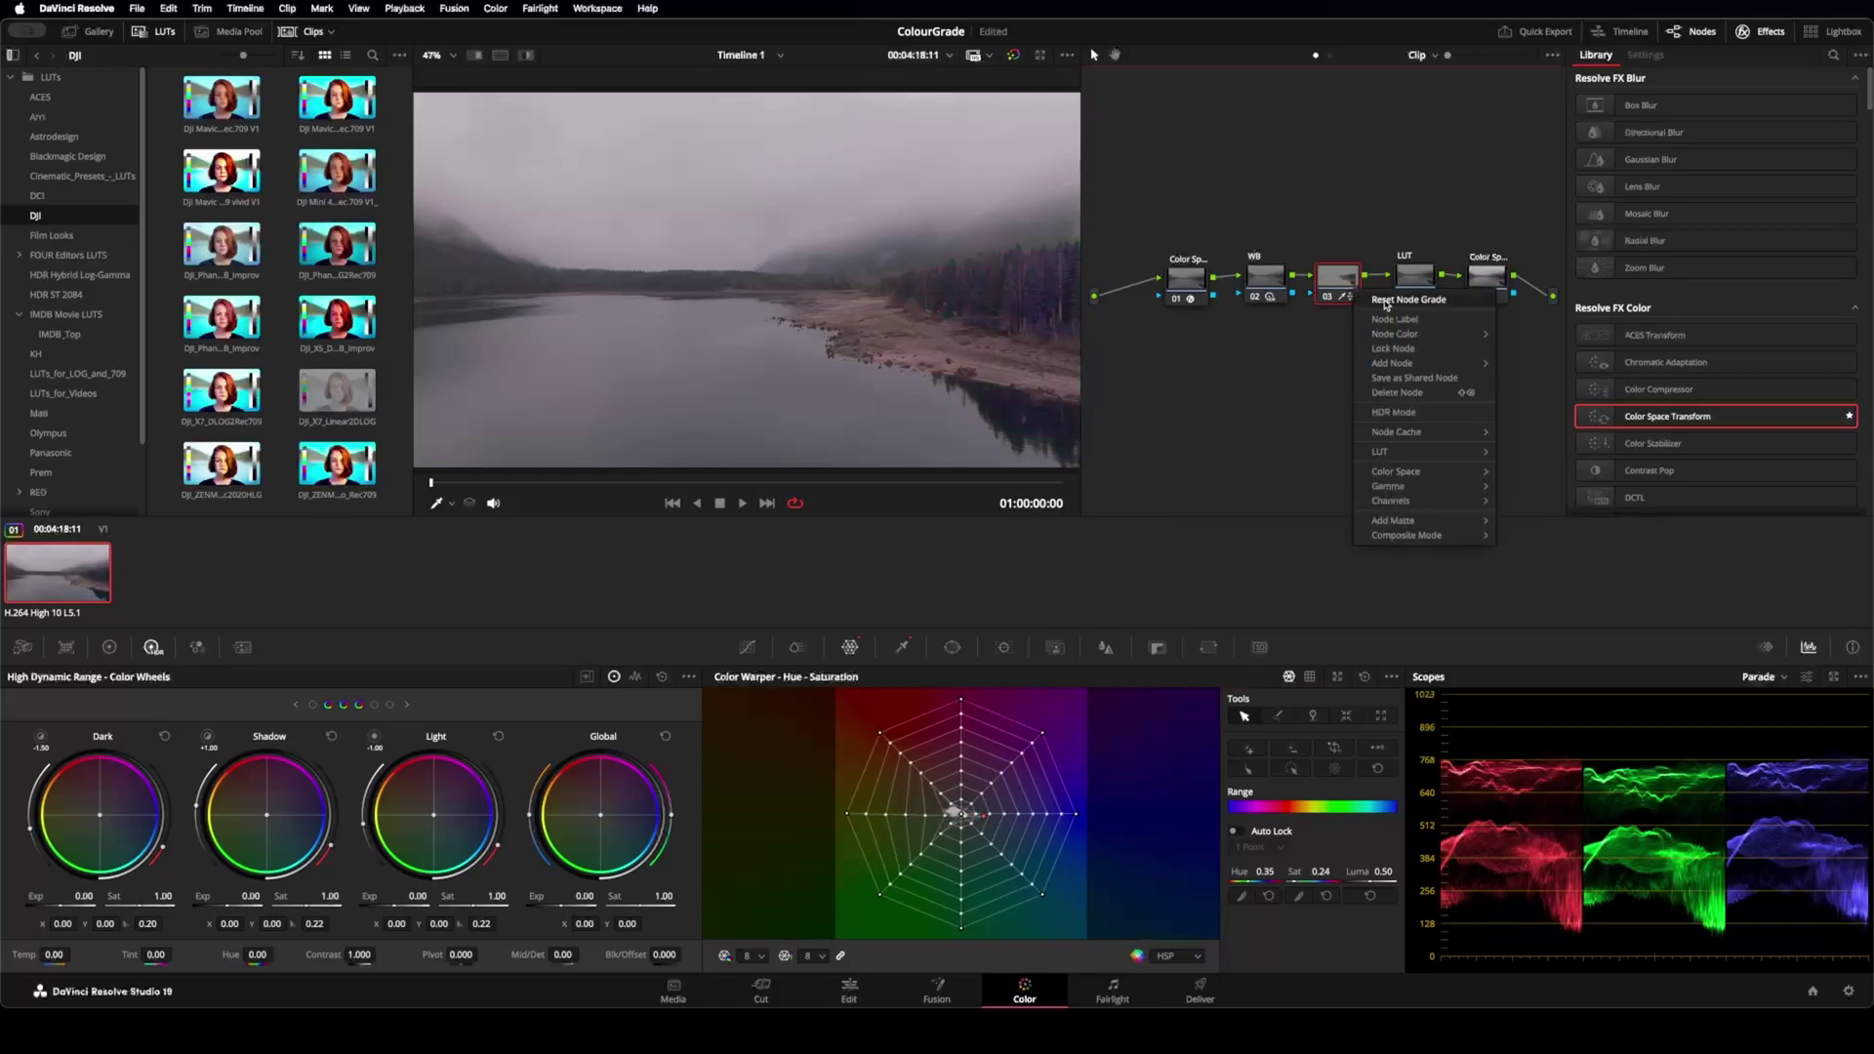
left_click(1384, 301)
right_click(1330, 286)
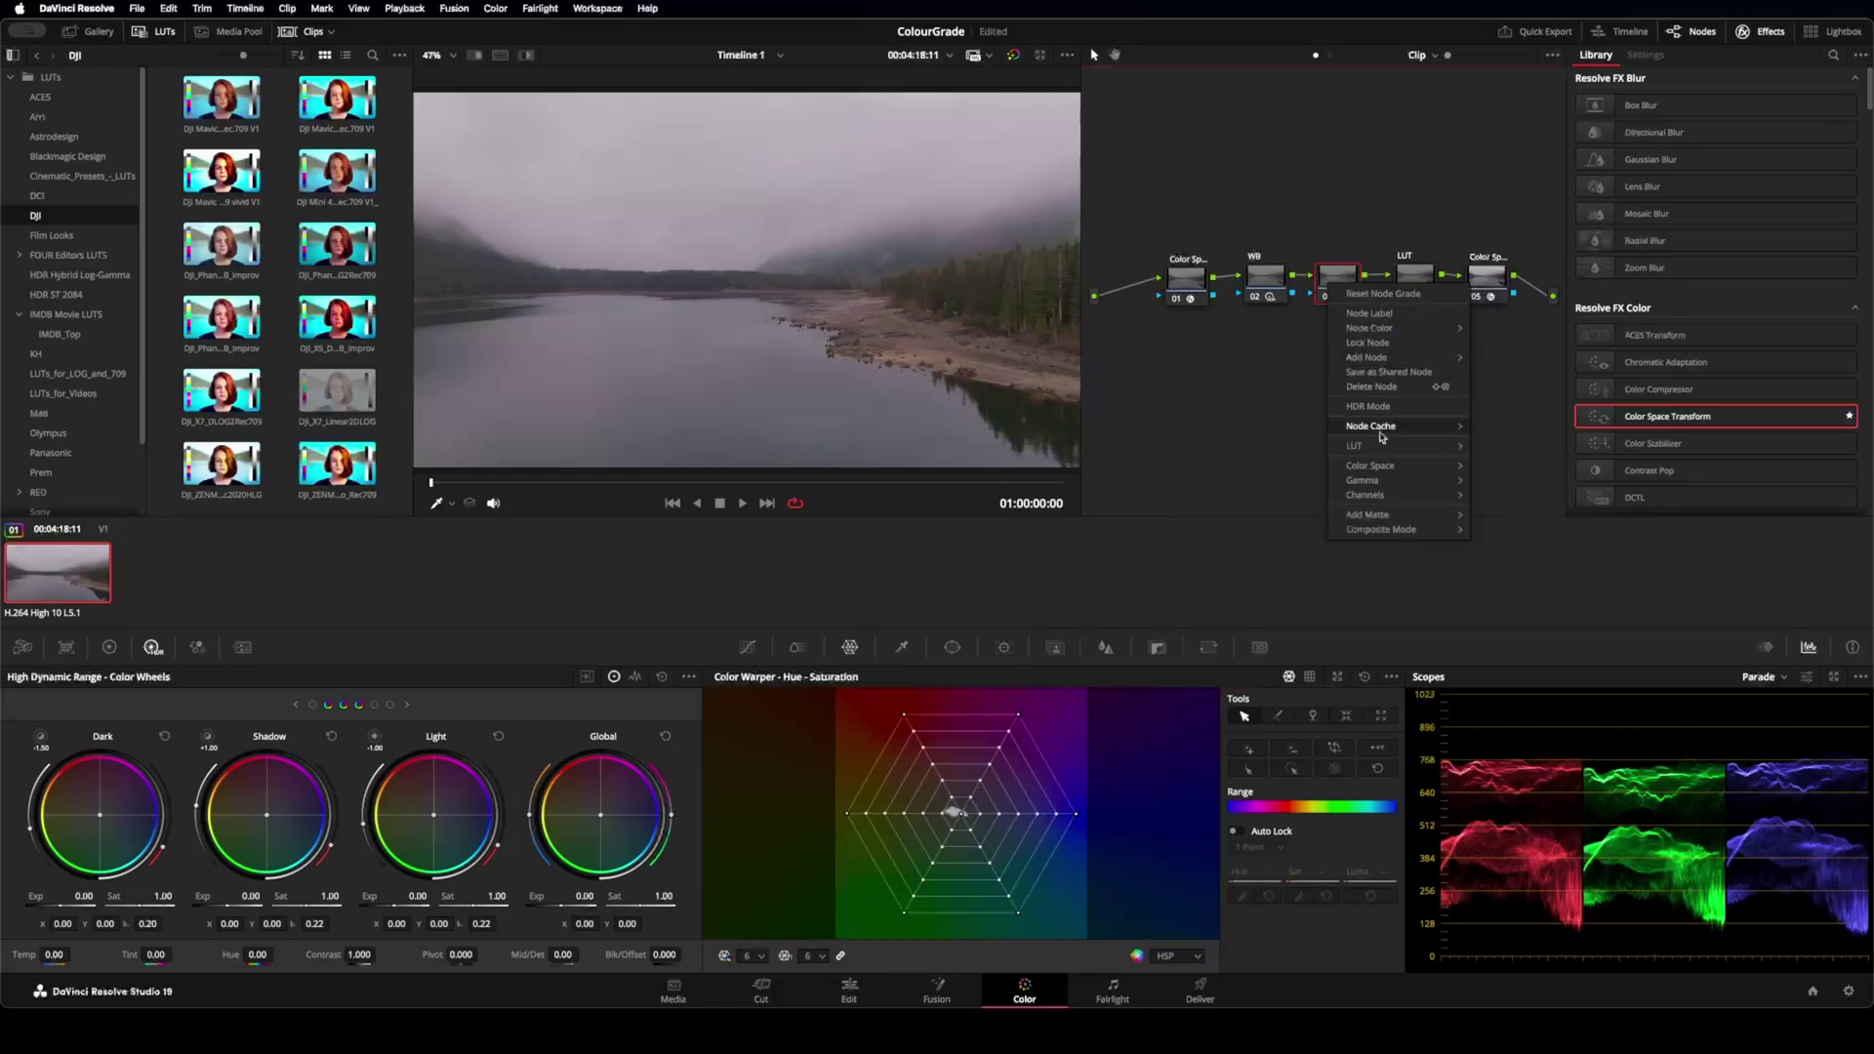
left_click(1380, 389)
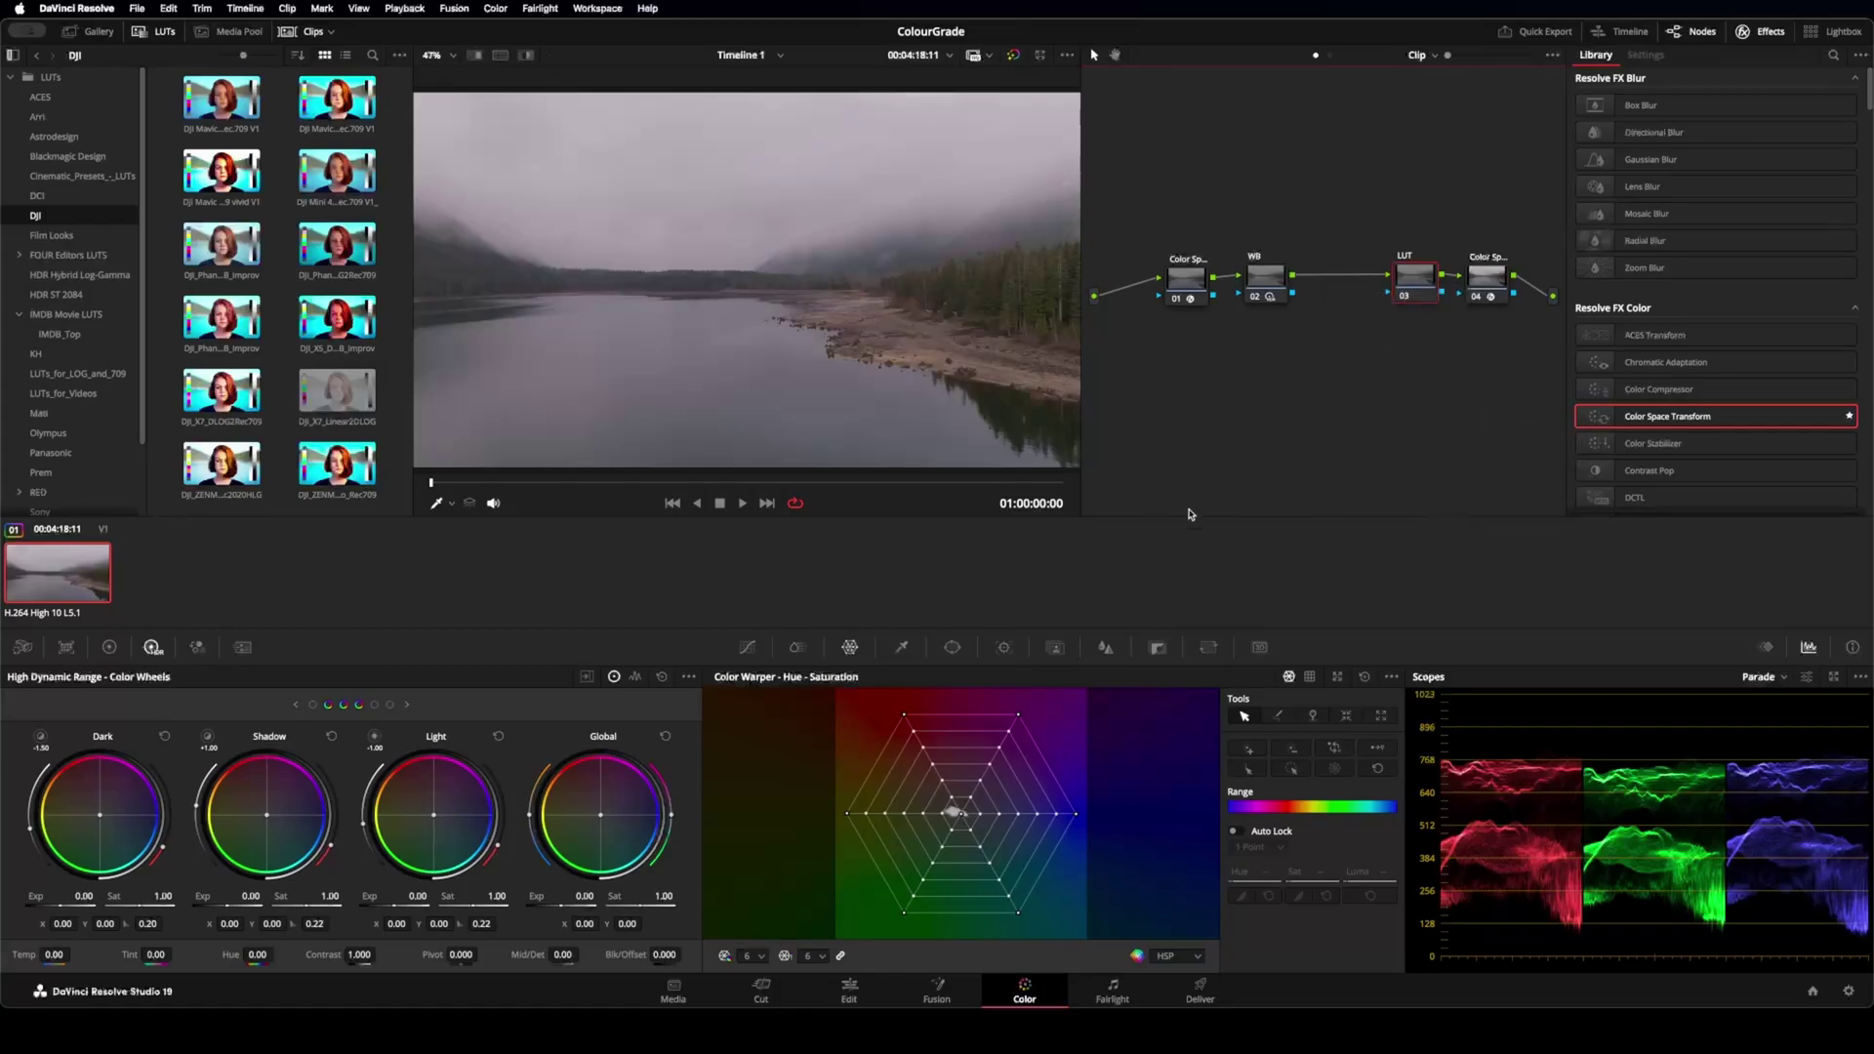
- Show the Key palette's input and output settings and shift the LUT node slightly left
left_click(1157, 648)
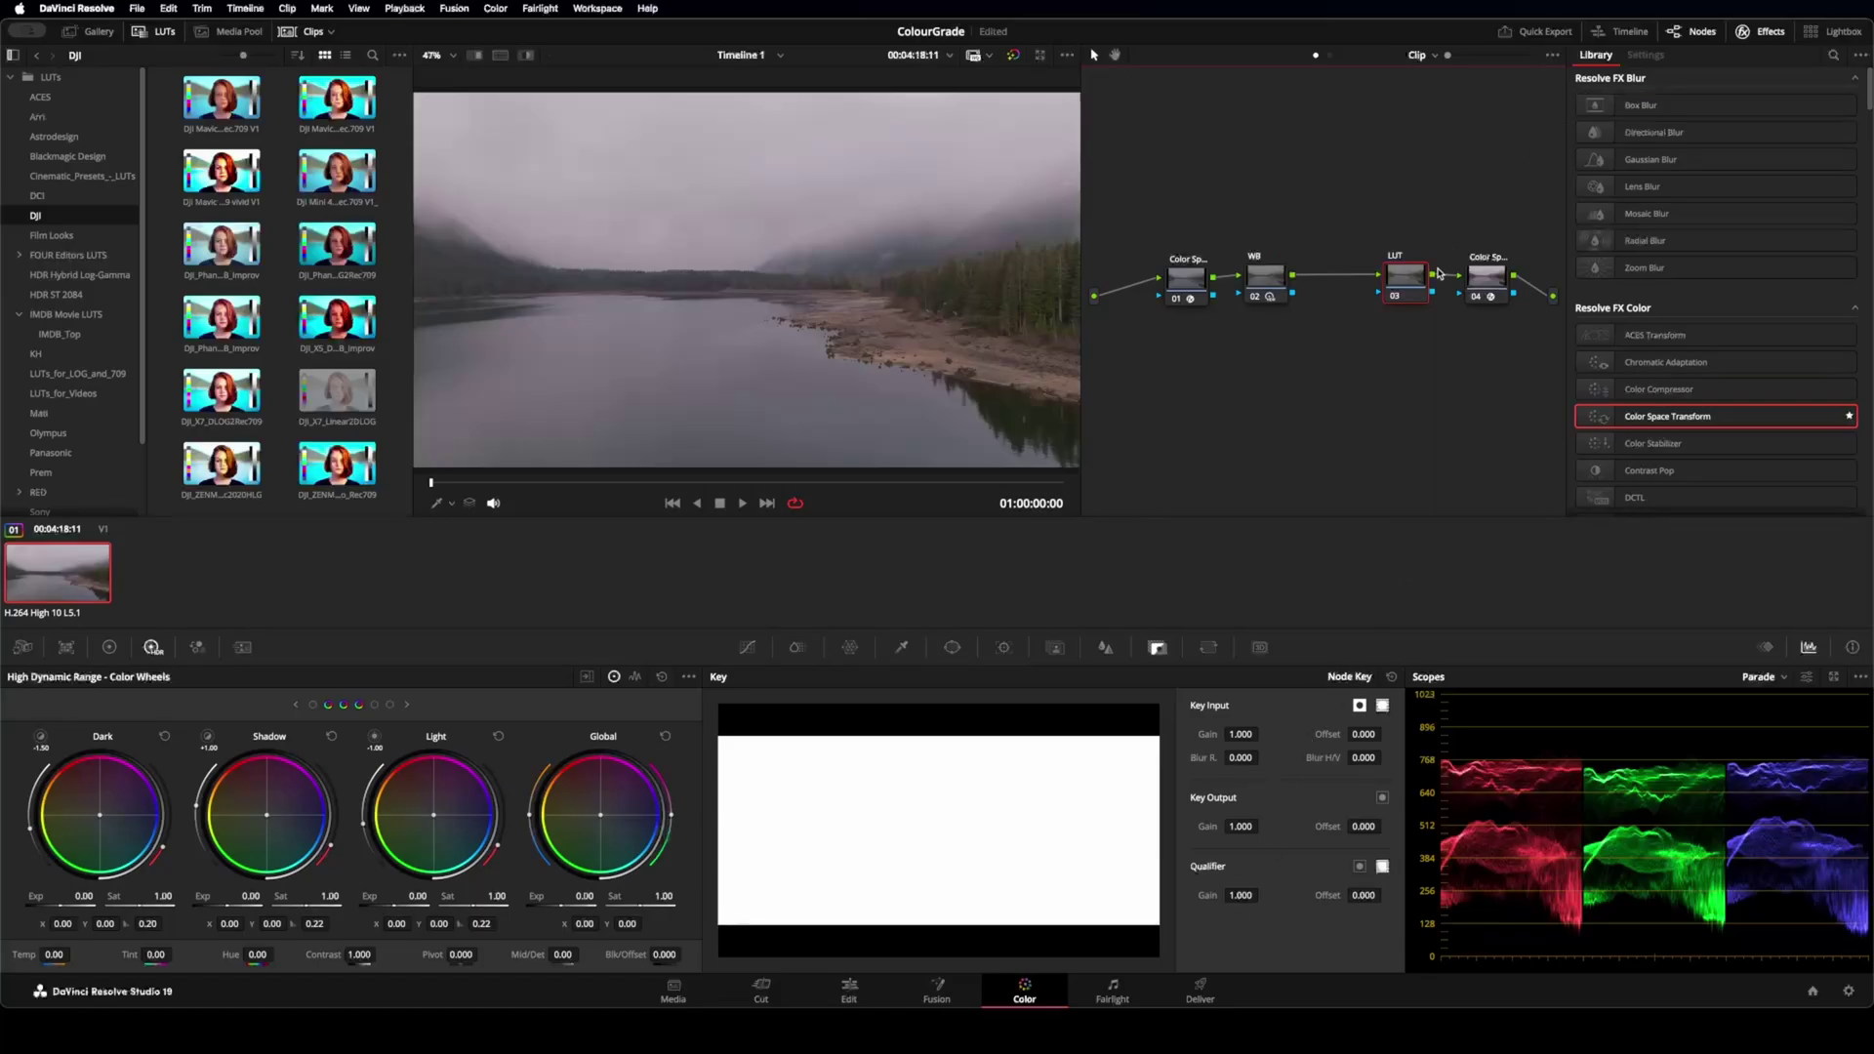
left_click_drag(1411, 284, 1402, 284)
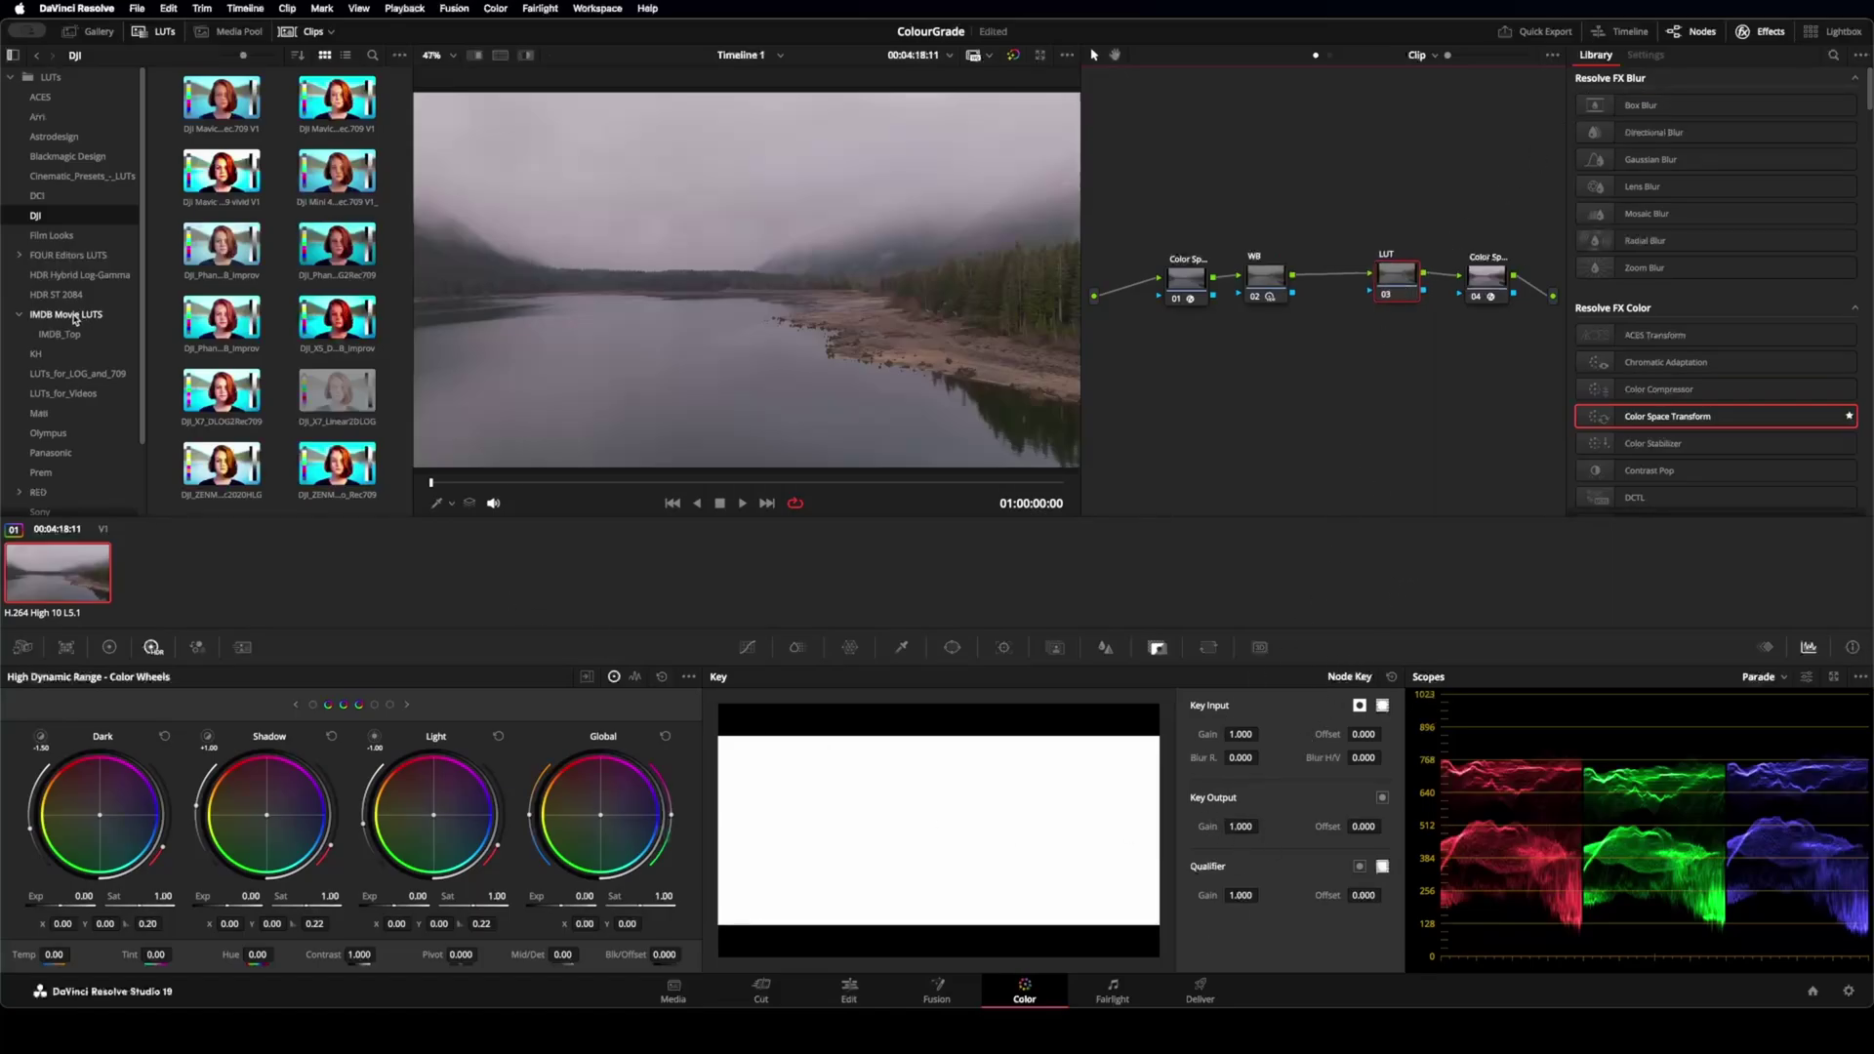
- Set Key Output Gain to 0.2 and apply the 12 Casino LUT from IMDB Movie LUTS
left_click(76, 317)
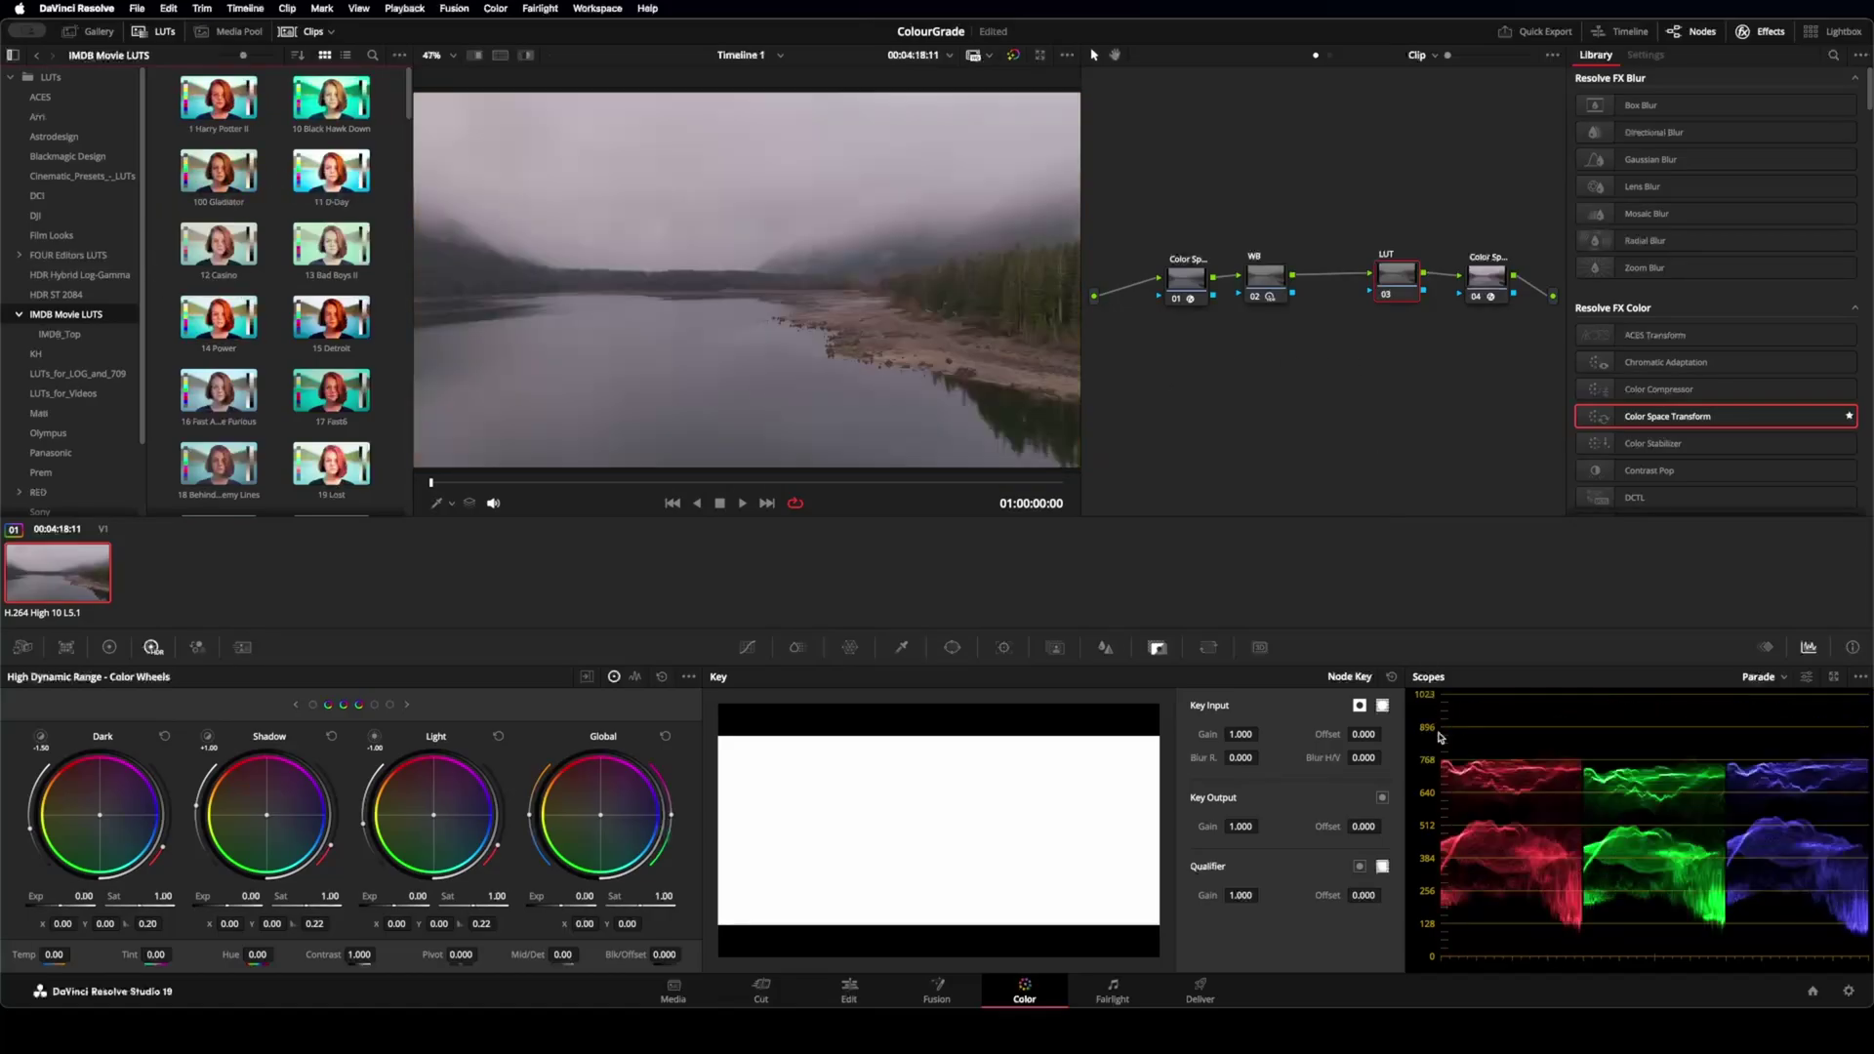
double_click(1237, 826)
type("0.2")
key("Return")
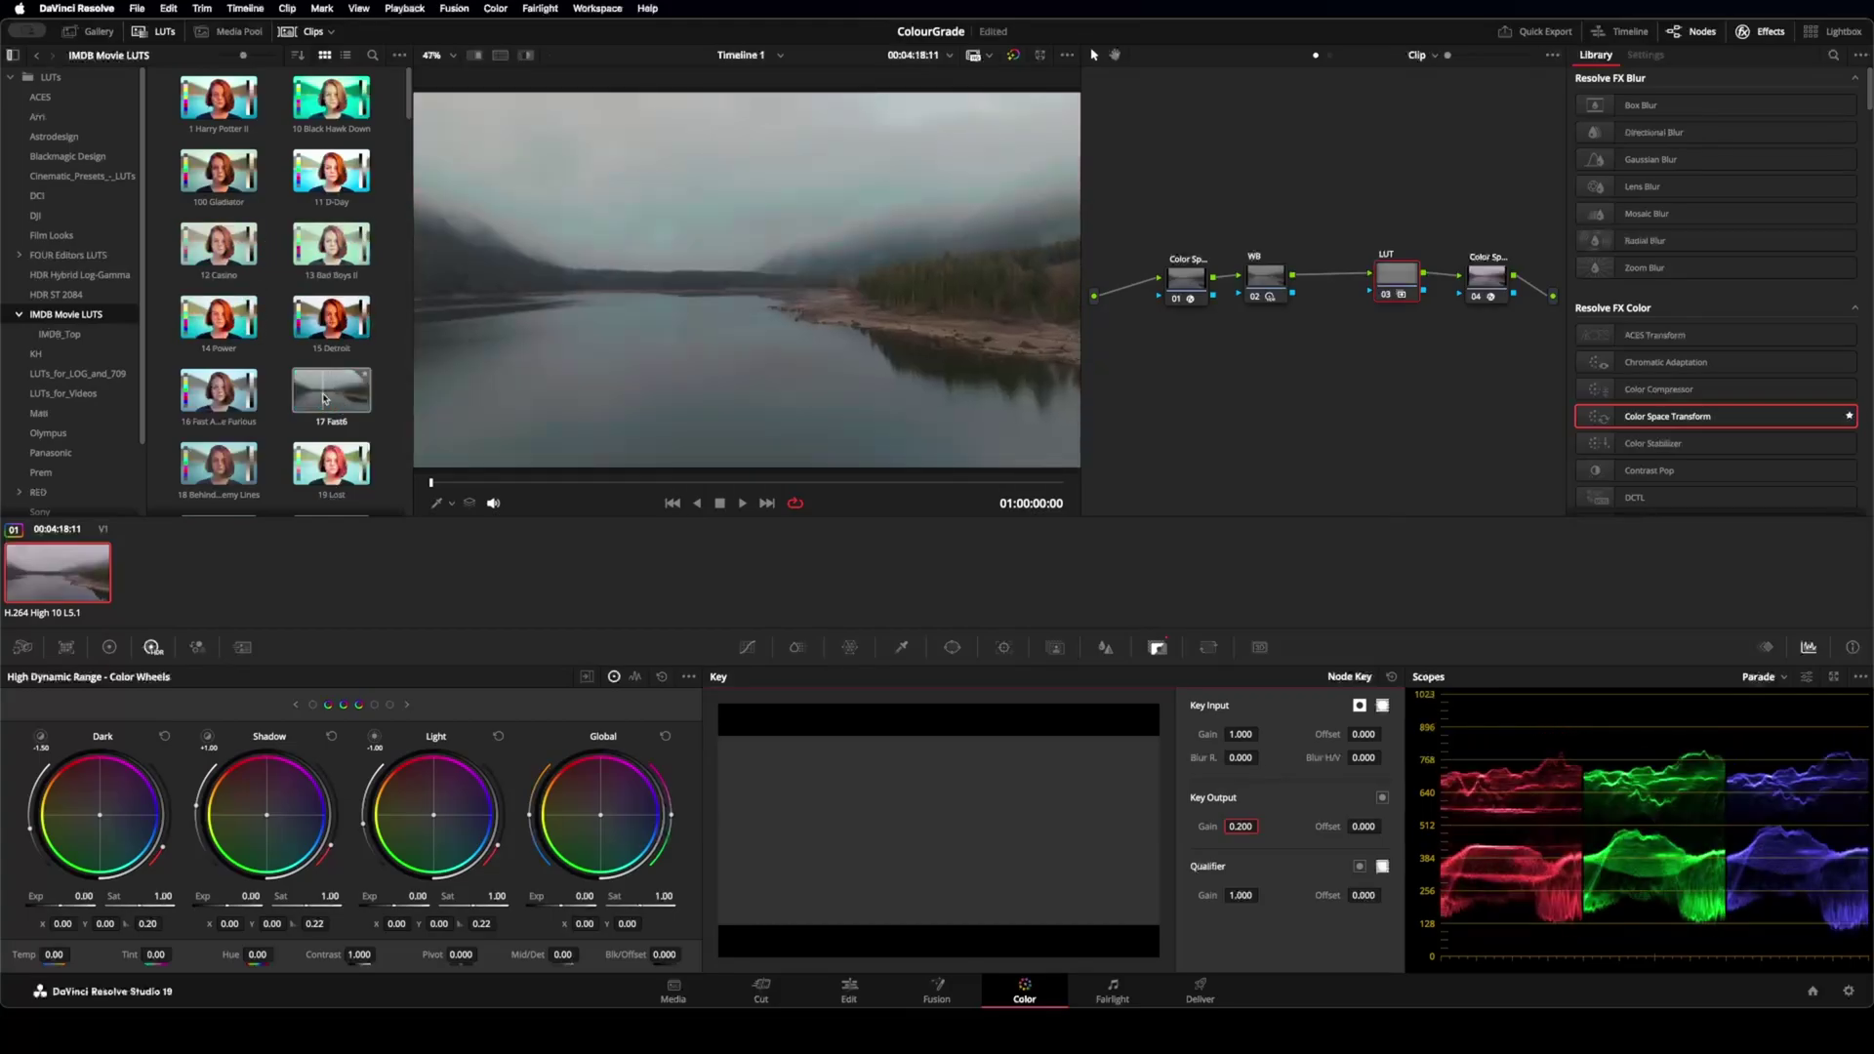
double_click(221, 251)
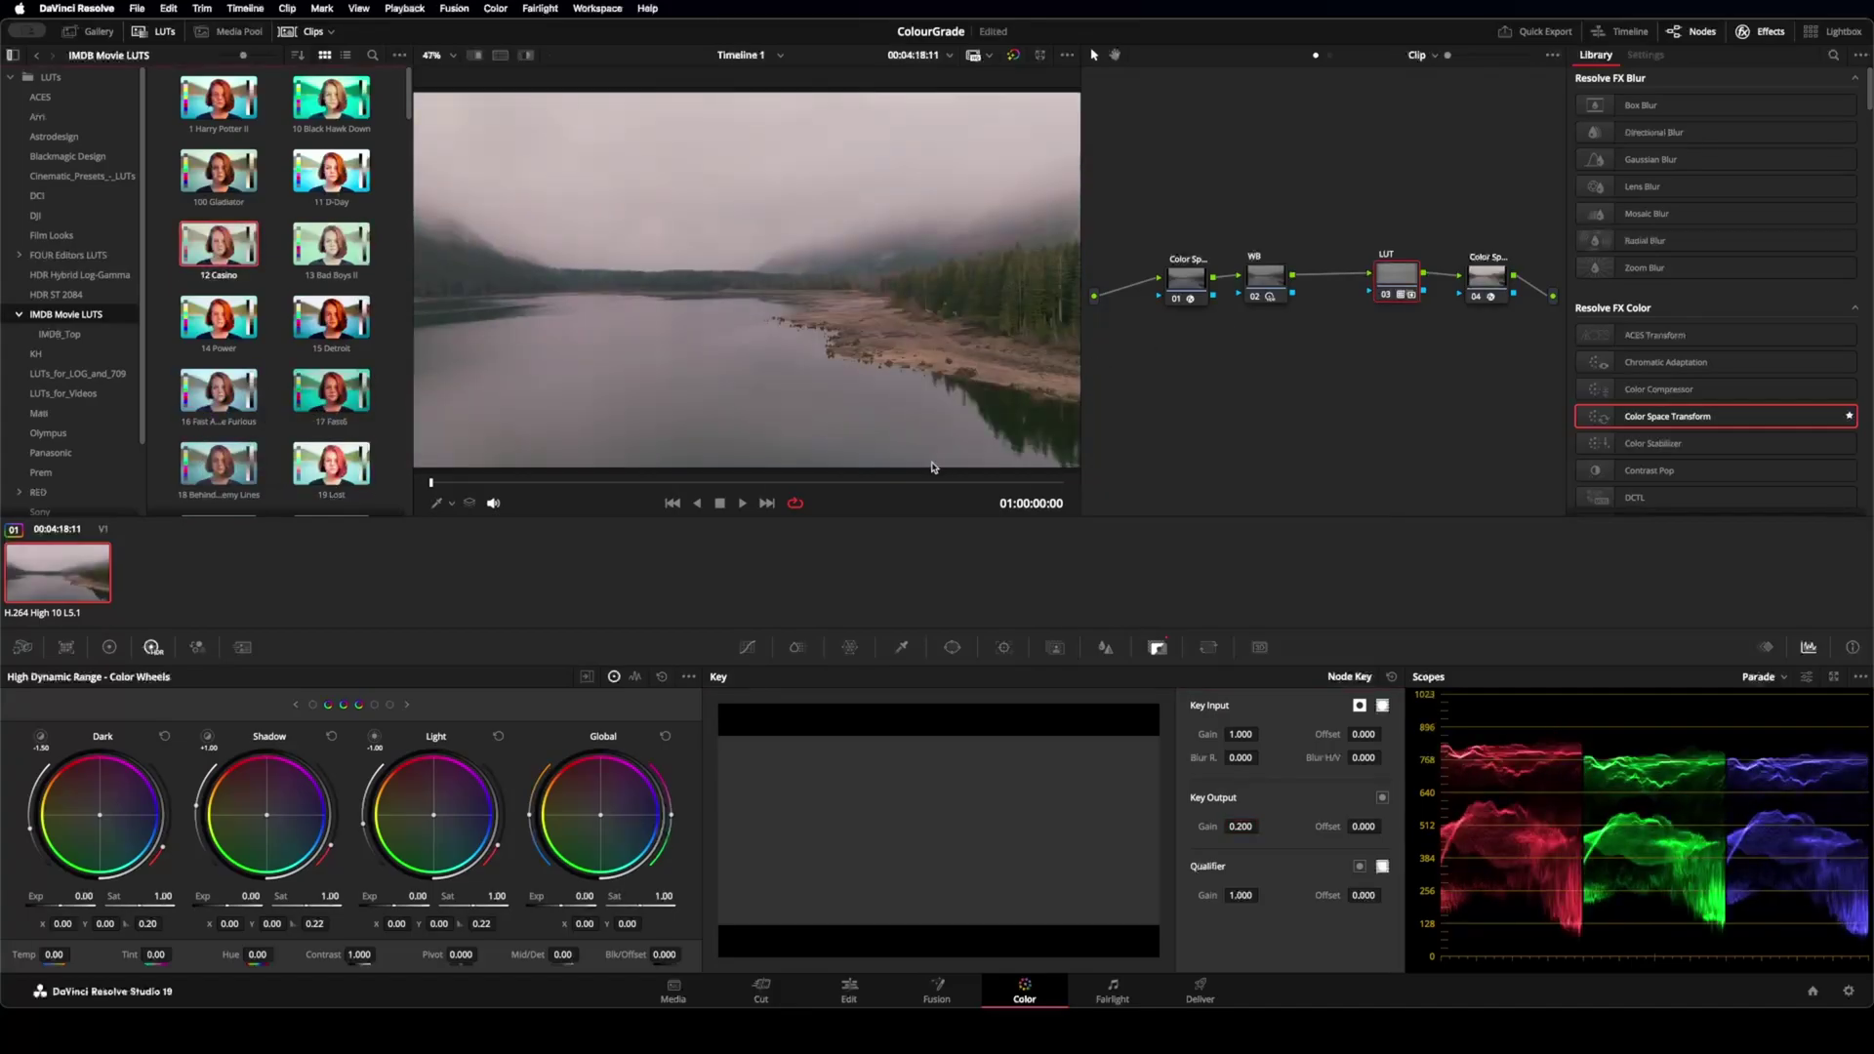
- Play back the graded clip, then switch to the Primaries Lift, Gamma, Gain and Offset wheels
left_click(742, 503)
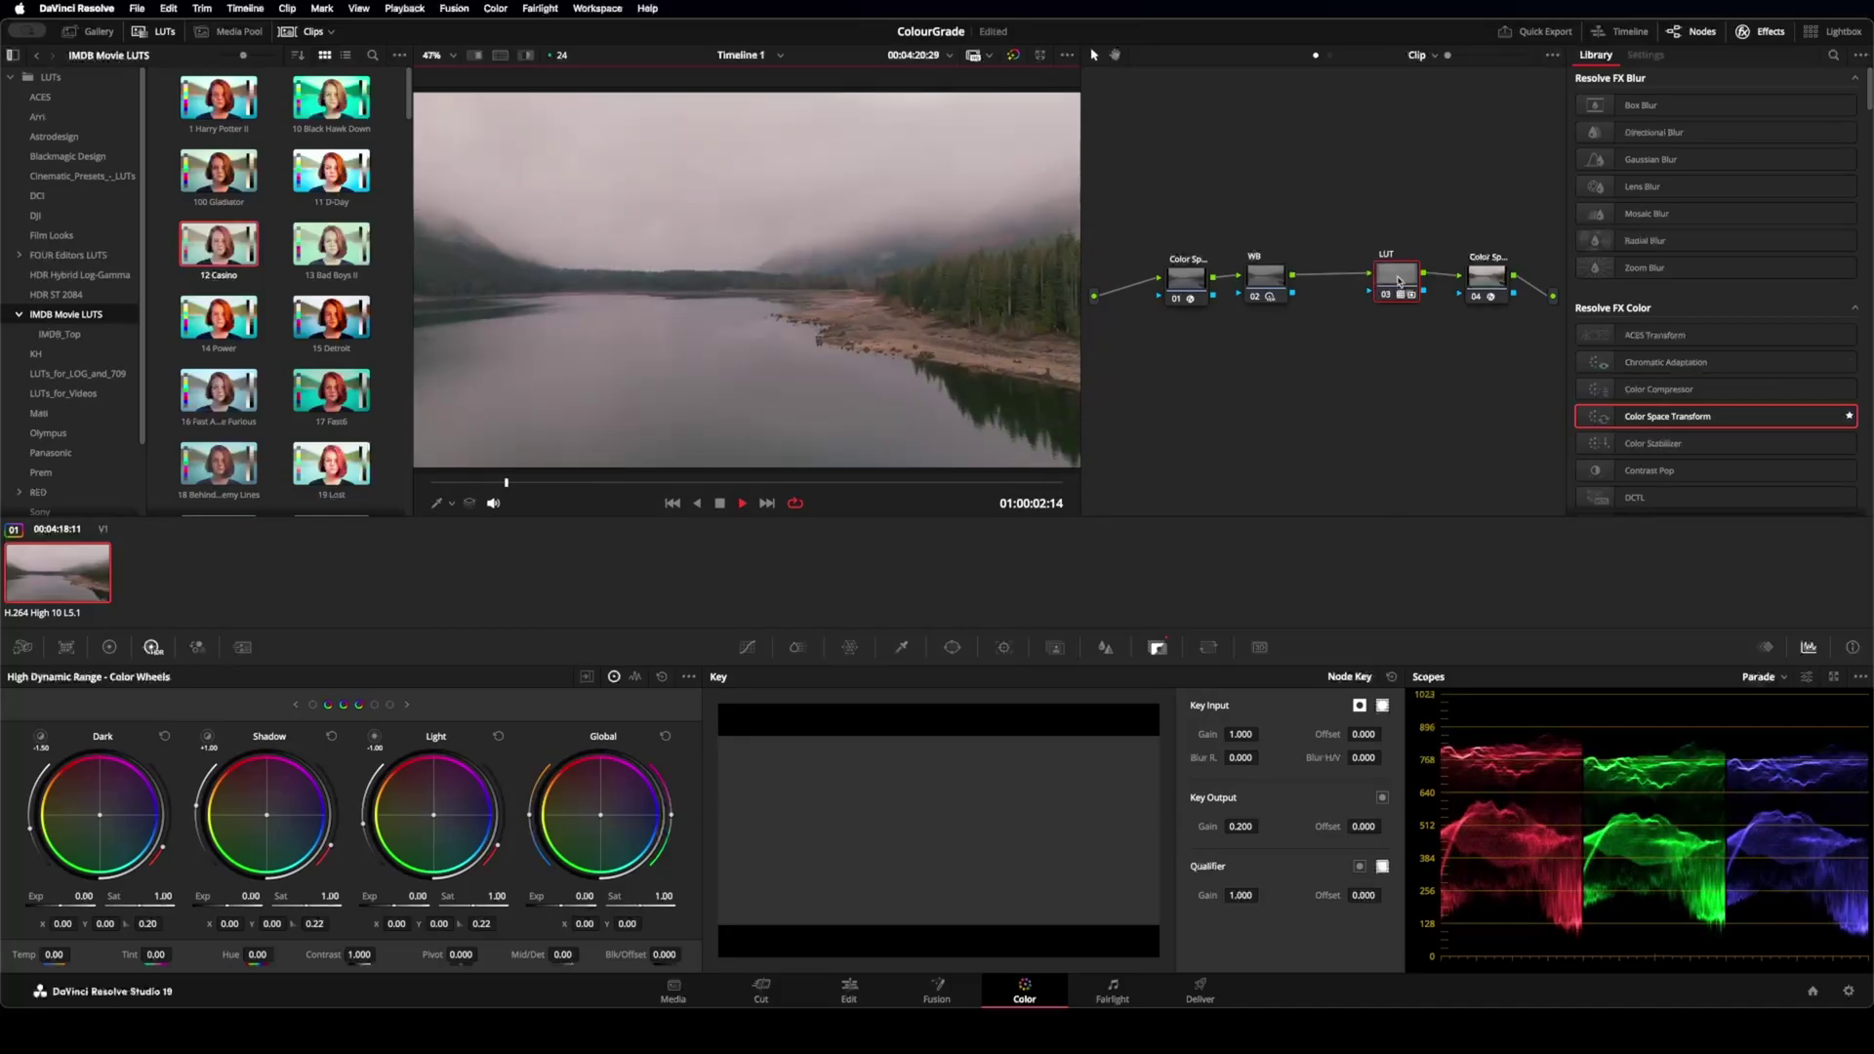
left_click(1404, 285)
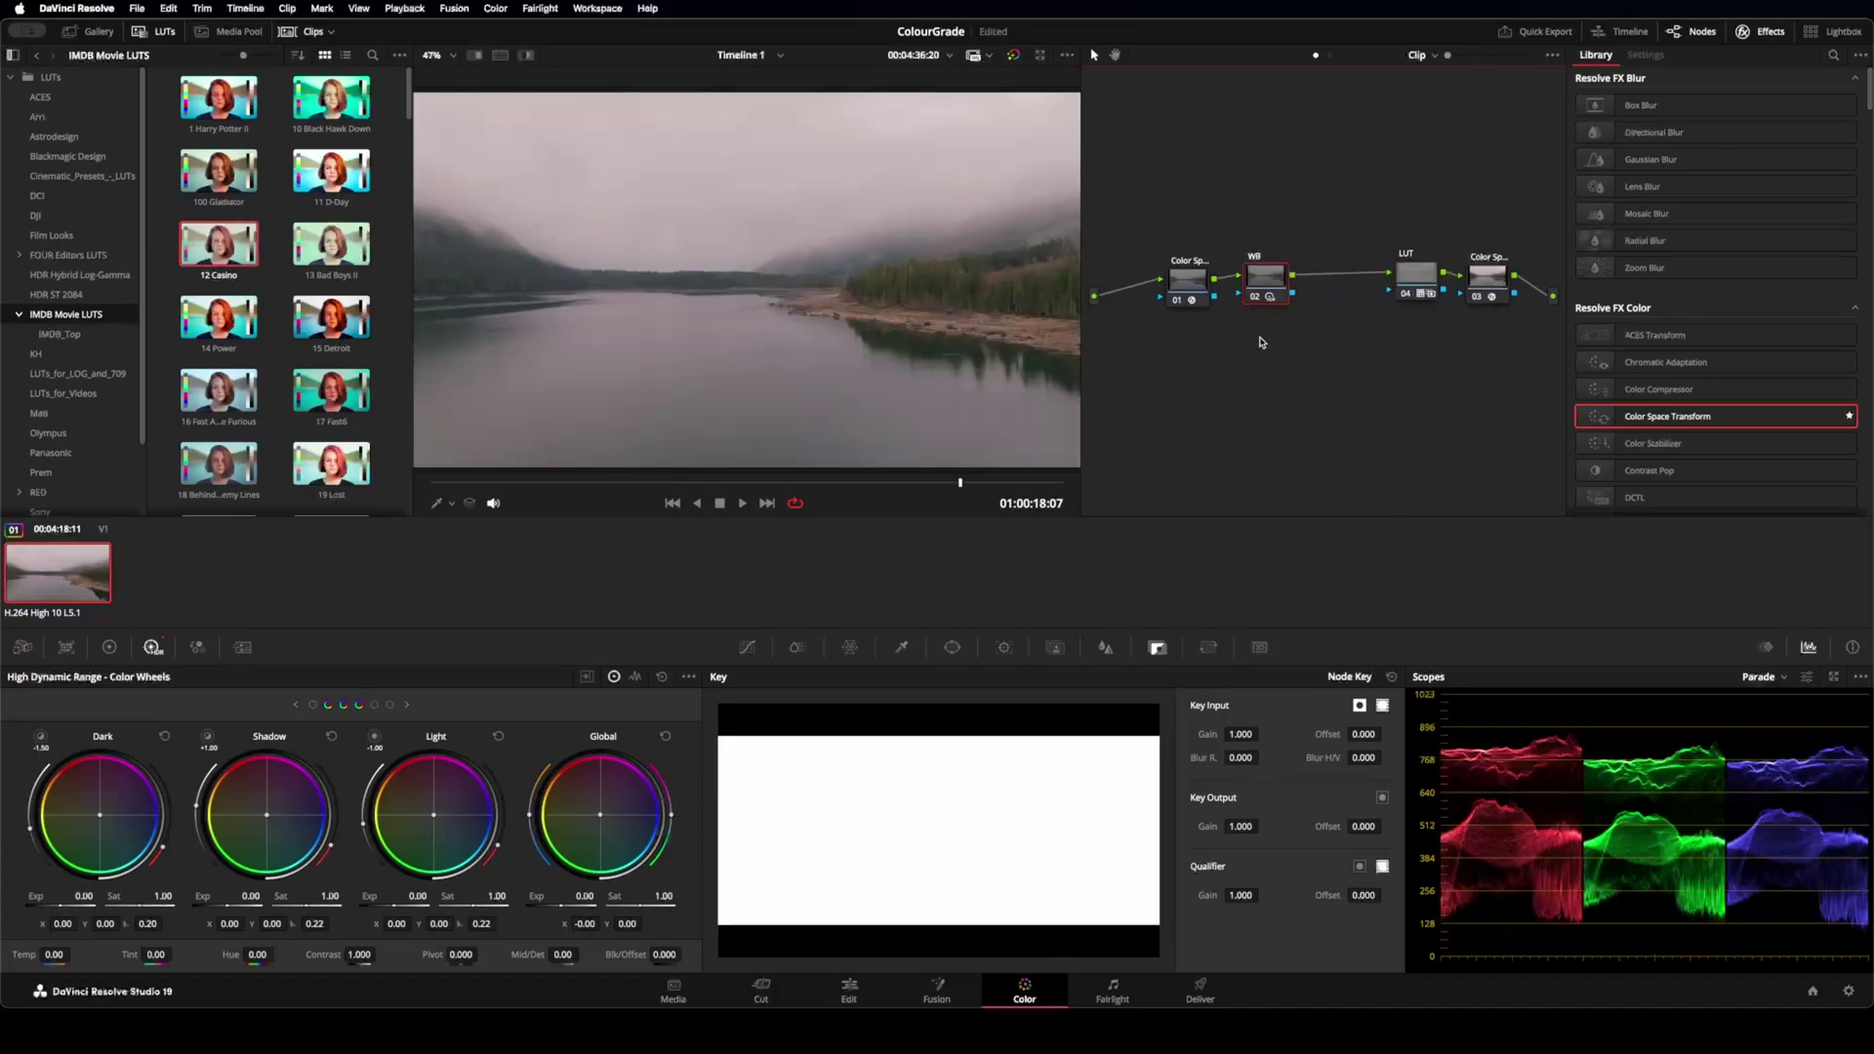
right_click(1262, 339)
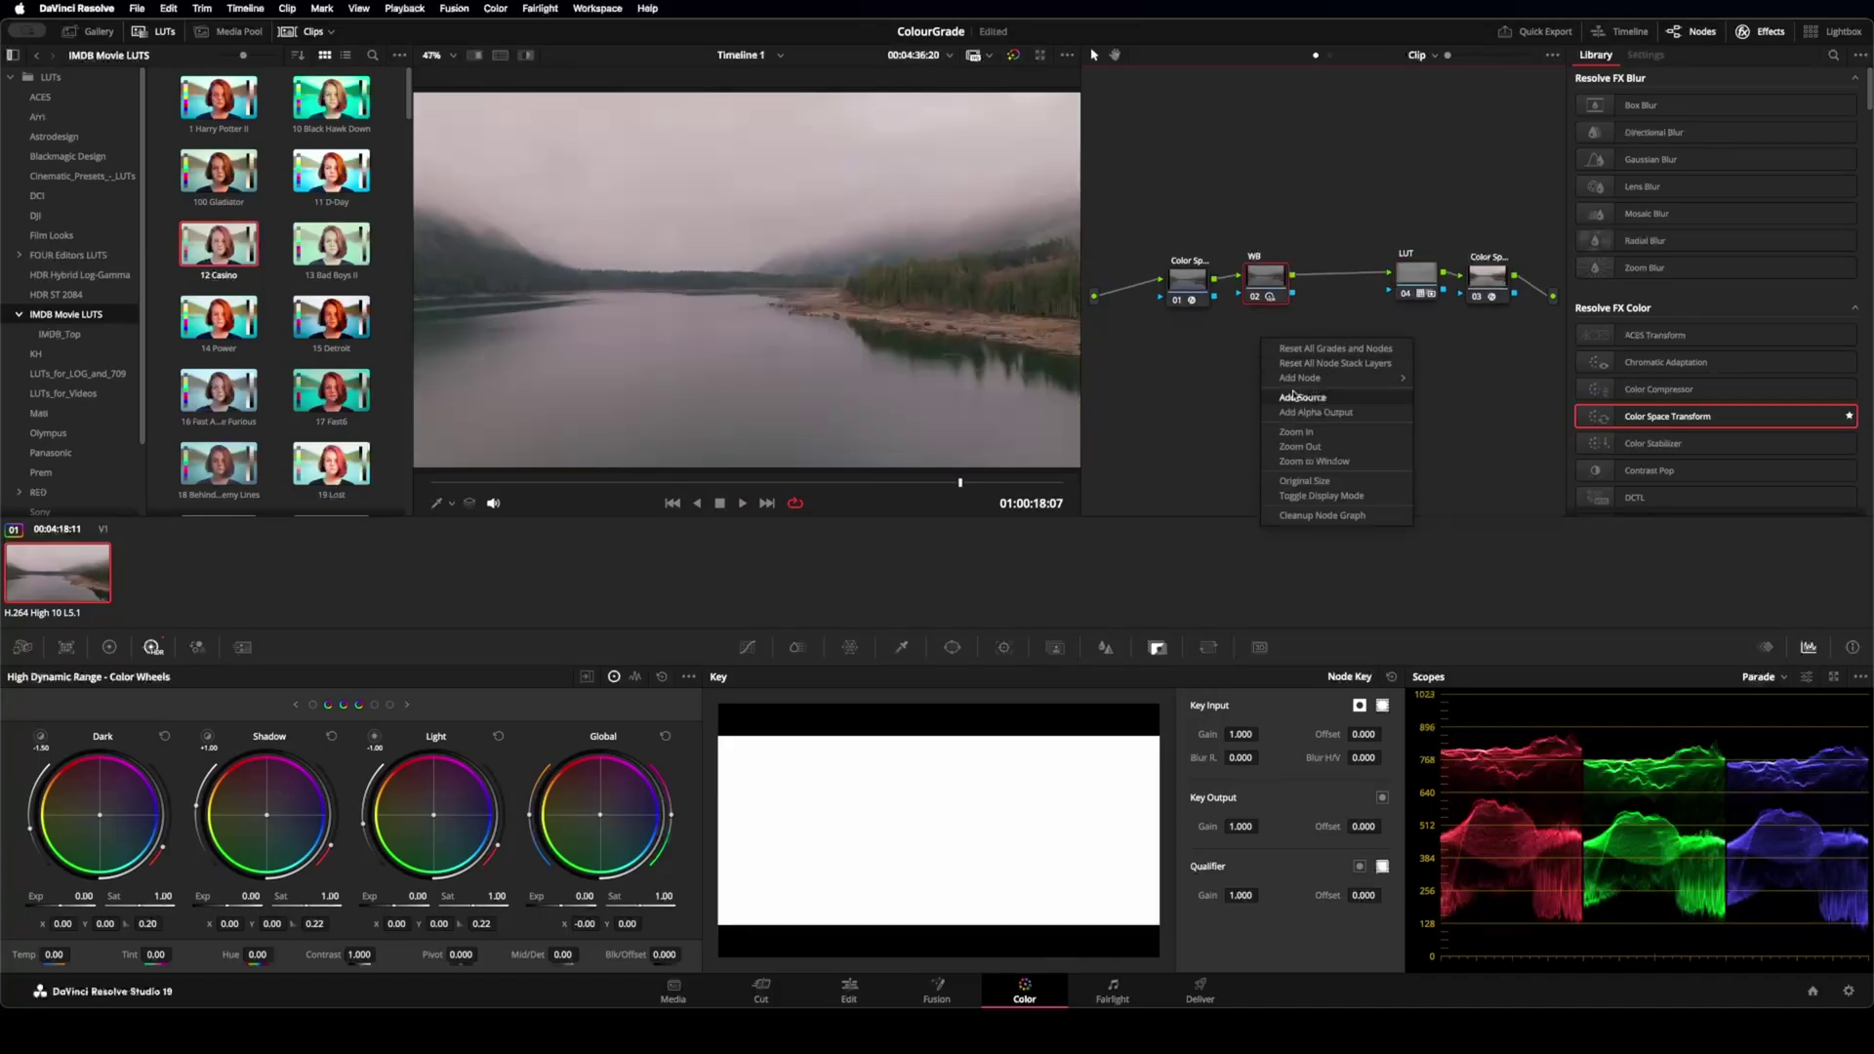
mouse_move(1306, 379)
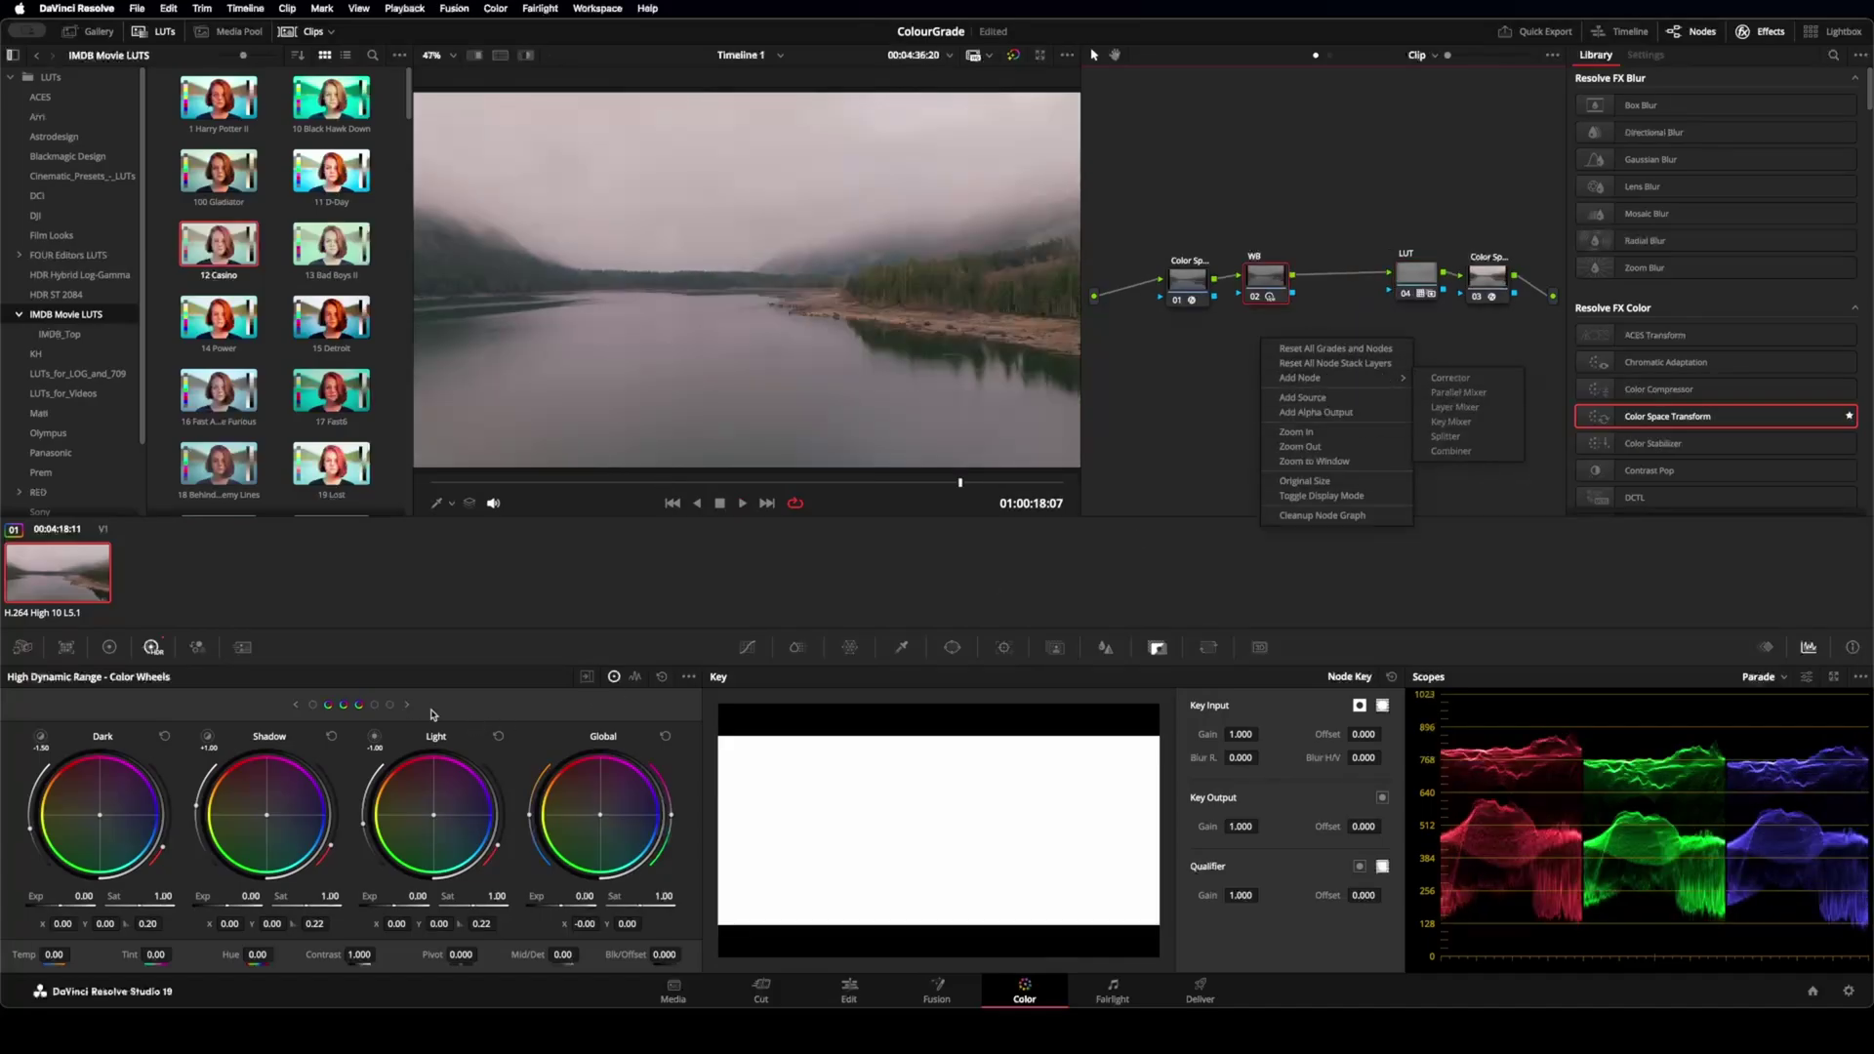
left_click(115, 652)
left_click(113, 649)
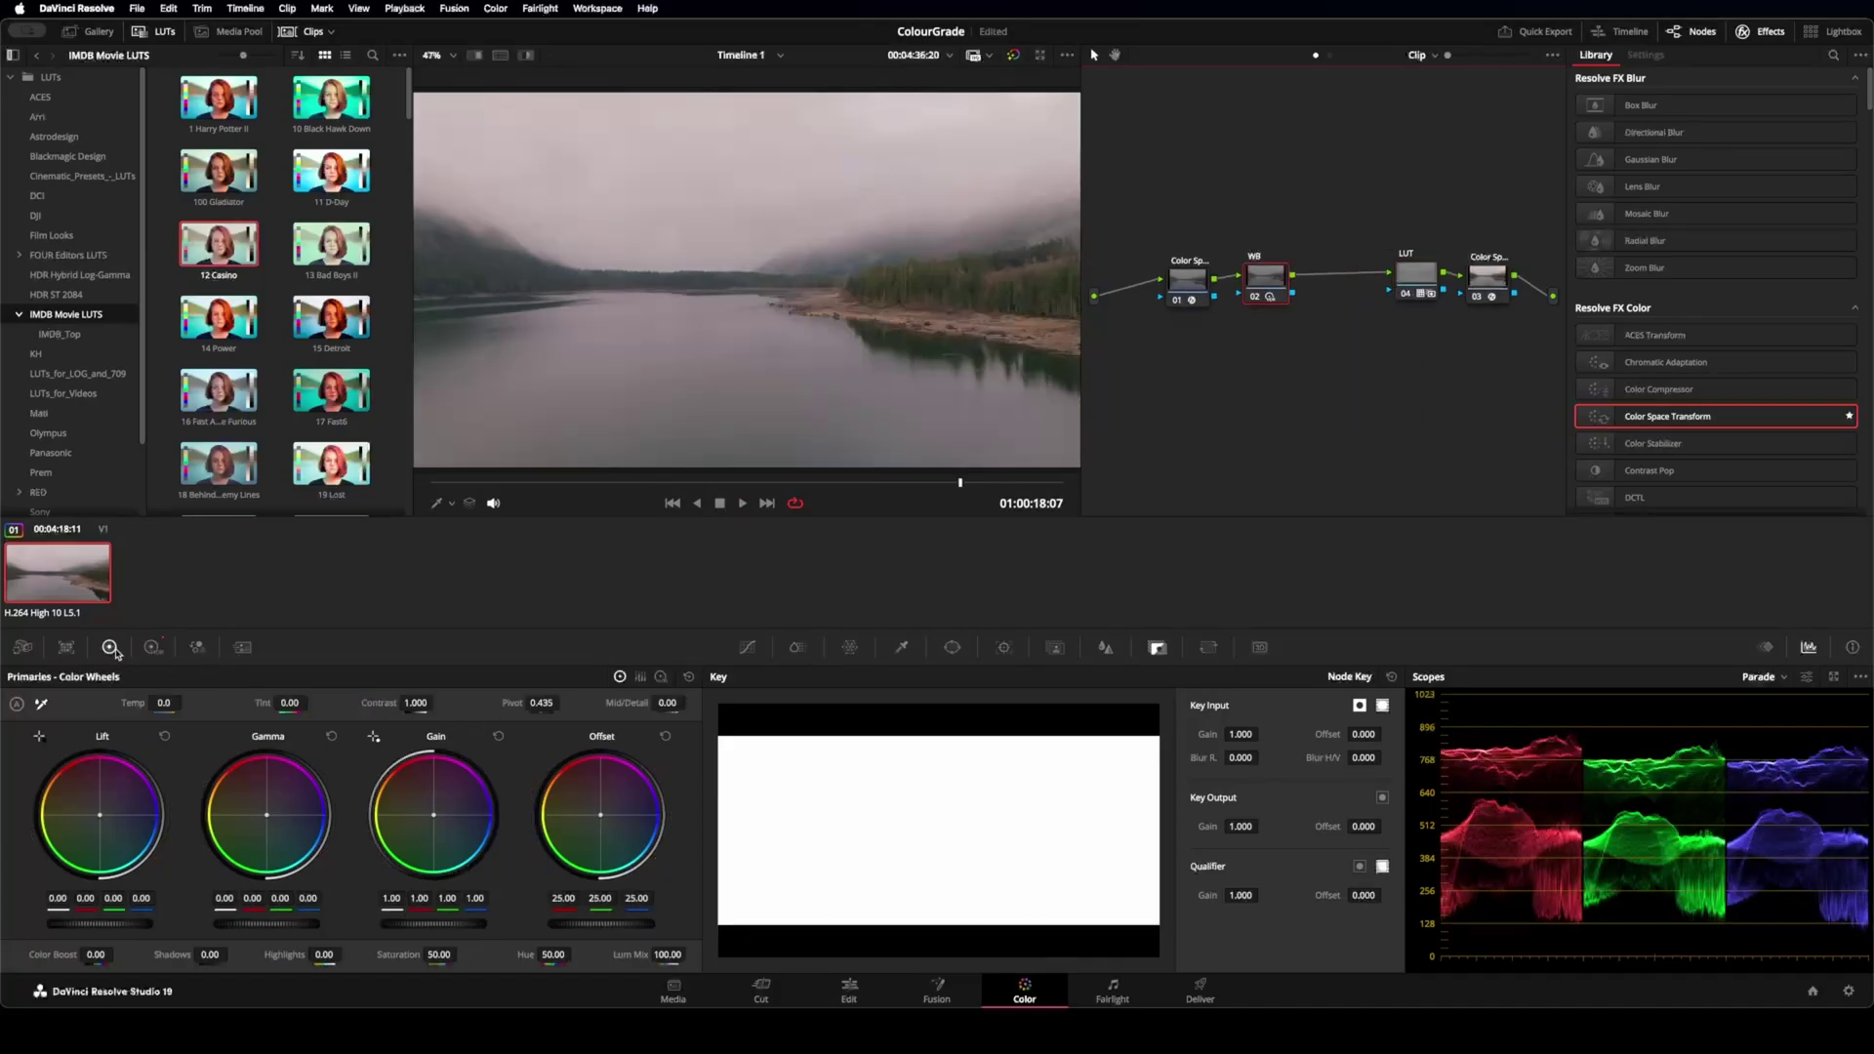